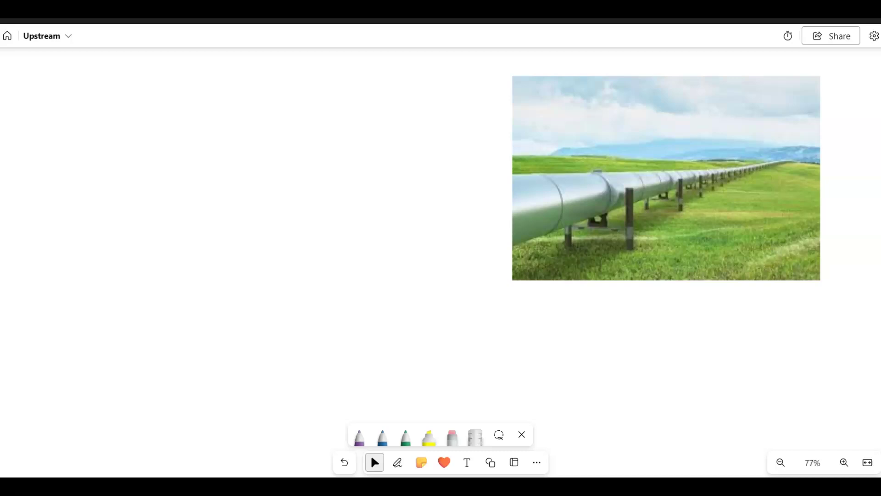
Handwrite "Pipe" in purple and draw arrows pointing at the pipeline photo and at the support under the pipe.
click(398, 462)
mouse_move(148, 99)
mouse_down()
mouse_move(153, 116)
mouse_move(177, 105)
mouse_move(189, 114)
mouse_move(206, 102)
mouse_move(221, 109)
mouse_up()
drag(574, 251, 599, 237)
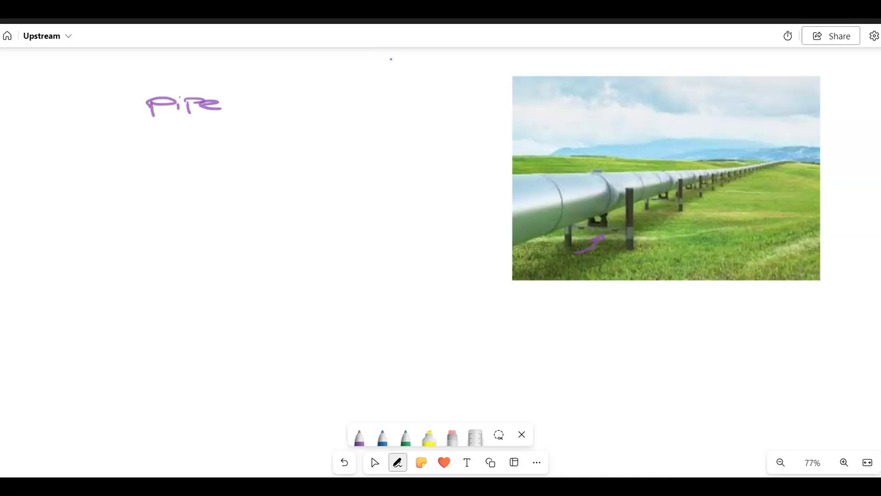
mouse_move(436, 210)
mouse_down()
mouse_move(495, 210)
mouse_move(478, 215)
mouse_up()
Sketch an ellipse freehand below the word "Pipe" and replace it with a ready-made blue ellipse shape.
mouse_move(191, 190)
mouse_down()
mouse_move(148, 202)
mouse_move(120, 229)
mouse_move(128, 254)
mouse_move(209, 274)
mouse_move(263, 253)
mouse_move(272, 223)
mouse_move(244, 201)
mouse_move(196, 189)
mouse_move(136, 203)
mouse_move(118, 235)
mouse_up()
key(Escape)
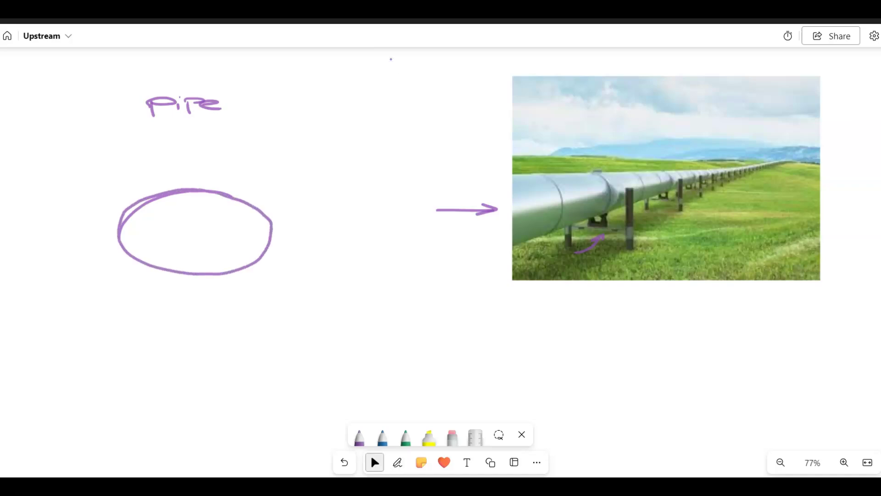
click(490, 463)
click(227, 198)
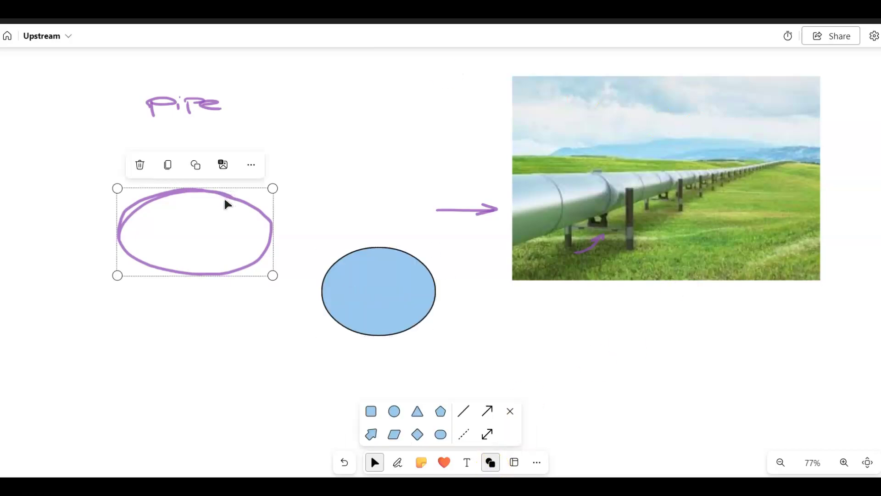
key(Delete)
Check the blue ellipse's outline colour options and shift the ellipse slightly up and to the left.
click(359, 288)
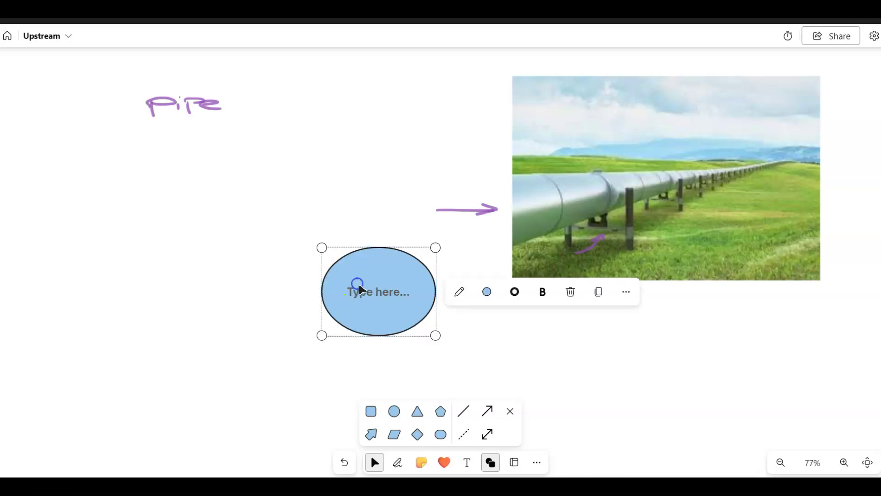
click(515, 292)
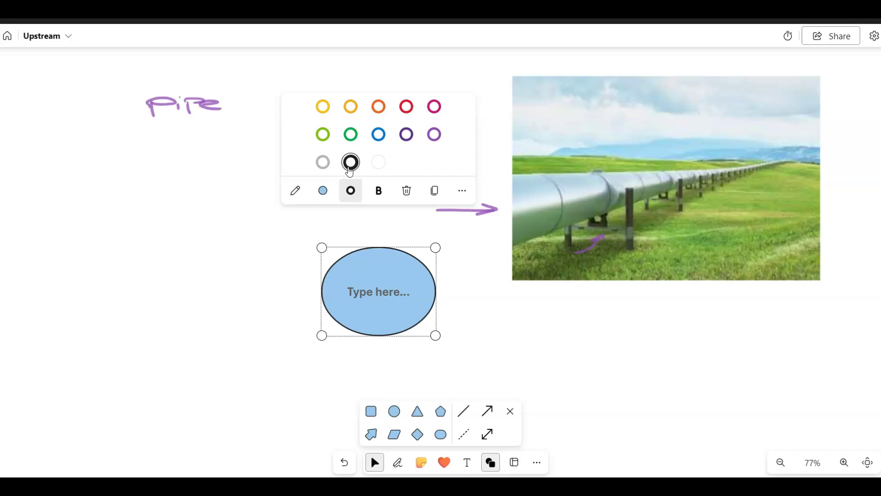
click(295, 270)
scroll(334, 265, down, 3)
click(367, 274)
drag(362, 272, 354, 256)
scroll(447, 307, down, 1)
scroll(446, 306, up, 5)
click(221, 227)
click(137, 249)
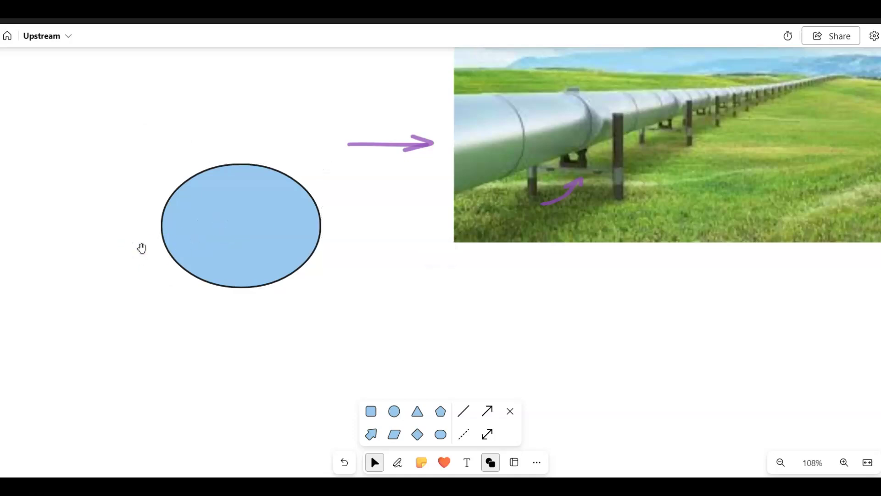
Label the ellipse in purple with arrows for outer diameter Do, inner diameter Di and wall thickness t.
key(ctrl+alt+d)
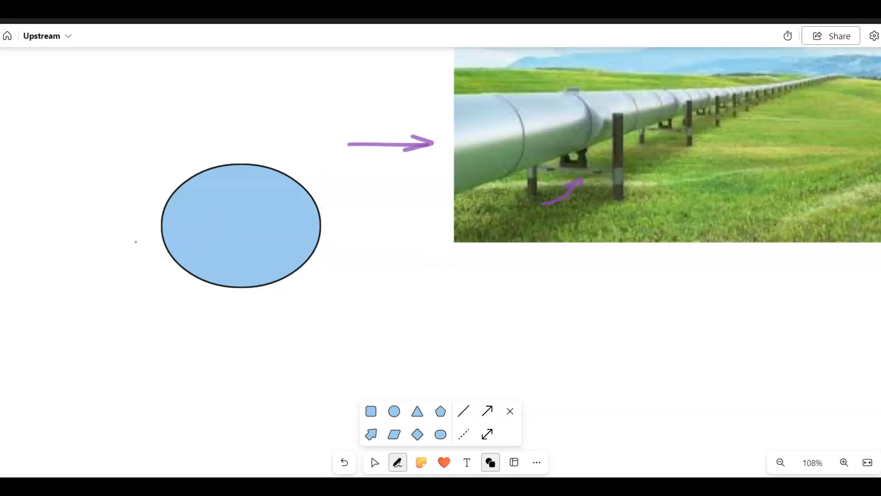
drag(156, 271, 178, 268)
mouse_move(111, 260)
mouse_down()
mouse_move(110, 275)
mouse_move(131, 281)
mouse_up()
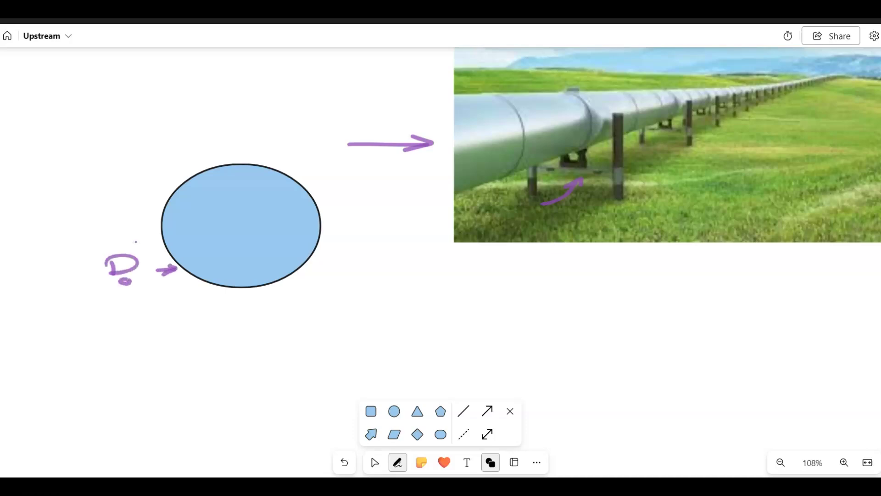
mouse_move(195, 248)
mouse_down()
mouse_move(186, 256)
mouse_move(189, 233)
mouse_move(207, 228)
mouse_move(191, 240)
mouse_up()
click(220, 241)
drag(167, 166, 185, 174)
mouse_move(146, 150)
mouse_down()
mouse_move(160, 162)
mouse_move(139, 156)
mouse_up()
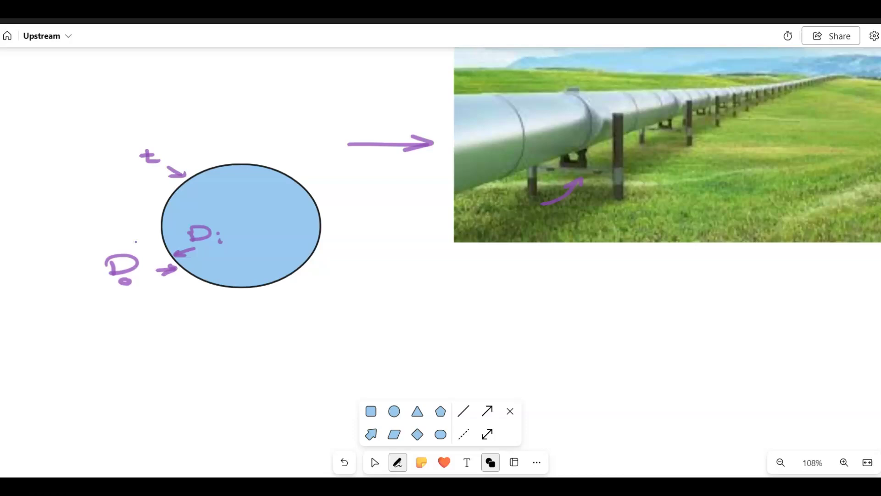
Write "Do < Di" below the photo with a double underline beneath the sign, and circle the t label.
mouse_move(408, 284)
mouse_down()
mouse_move(457, 298)
mouse_move(448, 300)
mouse_move(495, 283)
mouse_move(507, 300)
mouse_move(575, 297)
mouse_up()
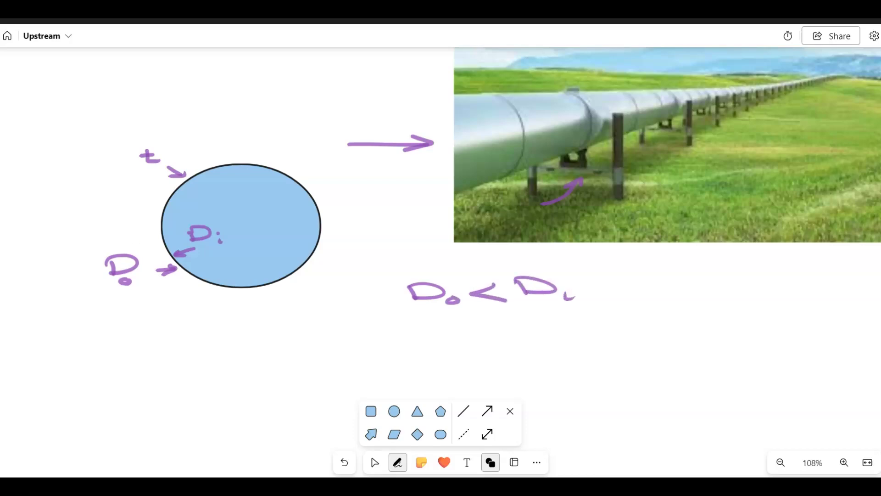
drag(522, 310, 476, 310)
drag(520, 316, 483, 315)
mouse_move(158, 140)
mouse_down()
mouse_move(123, 151)
mouse_move(173, 148)
mouse_up()
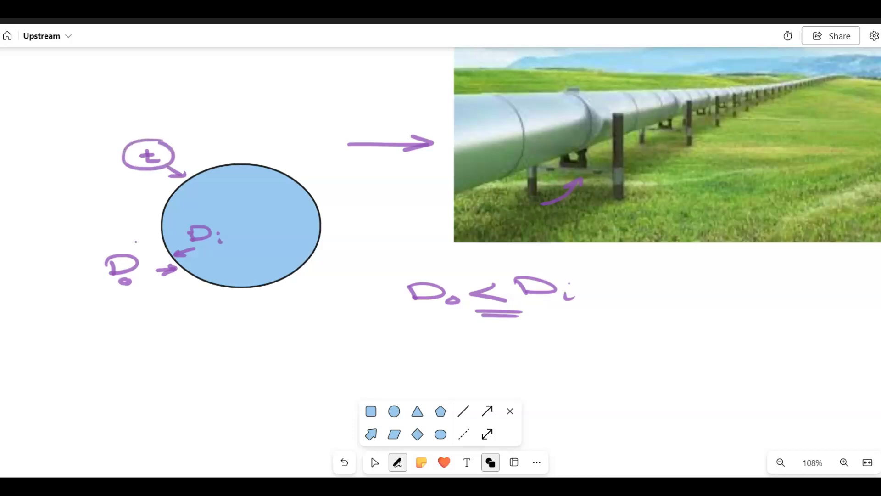
Write "Schedule 40" below the pipeline photo with a scribbled-over 80 underneath the number.
mouse_move(659, 269)
mouse_down()
mouse_move(629, 272)
mouse_move(636, 284)
mouse_up()
drag(677, 276, 684, 287)
mouse_move(686, 270)
mouse_down()
mouse_move(710, 285)
mouse_move(743, 272)
mouse_move(762, 280)
mouse_move(779, 263)
mouse_move(801, 281)
mouse_move(825, 261)
mouse_move(839, 283)
mouse_up()
mouse_move(861, 262)
mouse_down()
mouse_move(849, 266)
mouse_move(863, 263)
mouse_up()
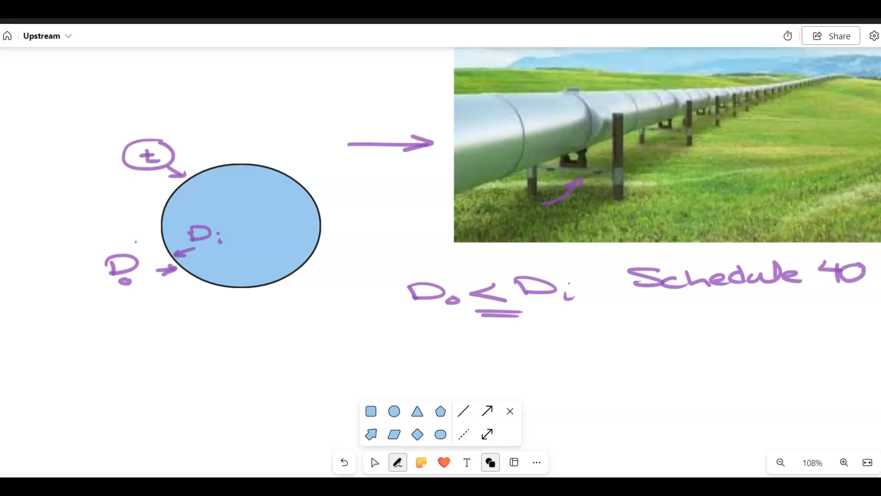
mouse_move(841, 295)
mouse_down()
mouse_move(825, 315)
mouse_move(854, 300)
mouse_move(849, 310)
mouse_move(849, 299)
mouse_move(857, 302)
mouse_up()
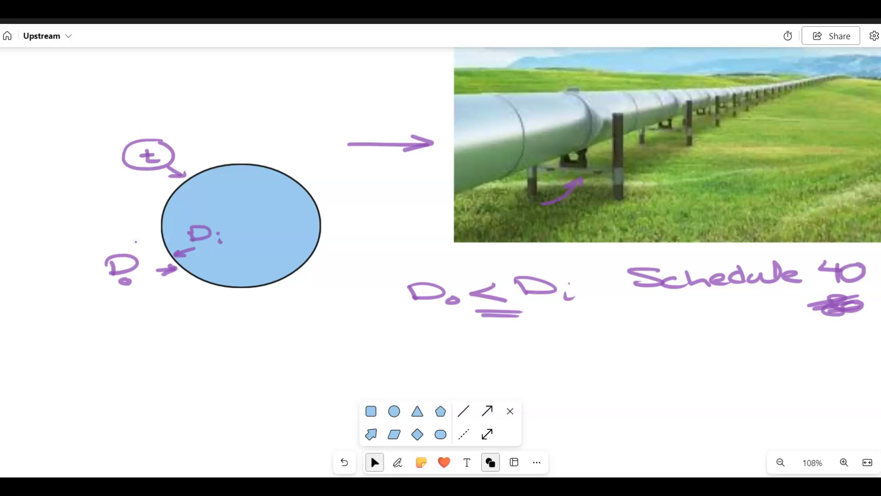
Write "sch. 40" above the ellipse with a double underline and an arrow leading to the circled t.
drag(191, 120, 166, 132)
mouse_move(200, 98)
mouse_down()
mouse_move(185, 109)
mouse_move(264, 106)
mouse_up()
mouse_move(280, 94)
mouse_down()
mouse_move(273, 105)
mouse_move(290, 96)
mouse_up()
drag(212, 117, 251, 117)
drag(218, 123, 246, 122)
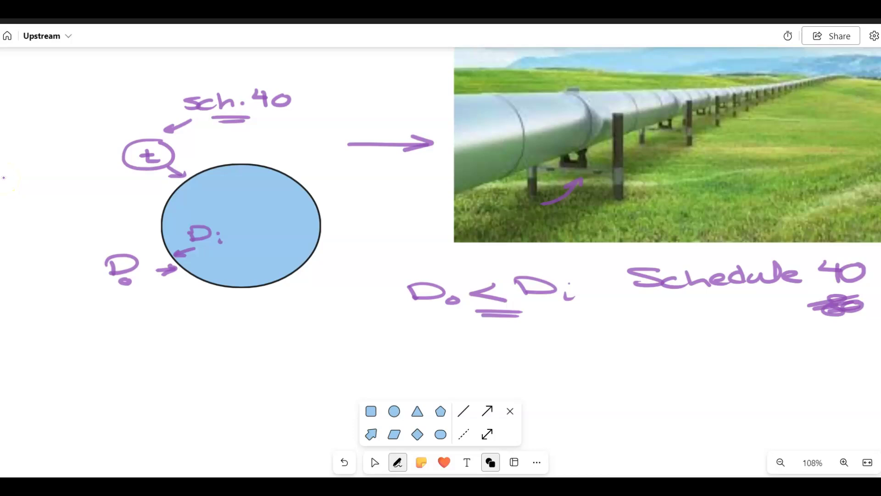
Write an underlined "sch. 80" beside "sch. 40" and add "P high" below it with an arrow pointing up to it.
mouse_move(343, 76)
mouse_down()
mouse_move(330, 87)
mouse_move(386, 87)
mouse_move(413, 70)
mouse_up()
click(391, 81)
mouse_move(435, 71)
mouse_down()
mouse_move(427, 75)
mouse_move(436, 71)
mouse_up()
mouse_move(376, 93)
mouse_down()
mouse_move(423, 93)
mouse_move(415, 96)
mouse_up()
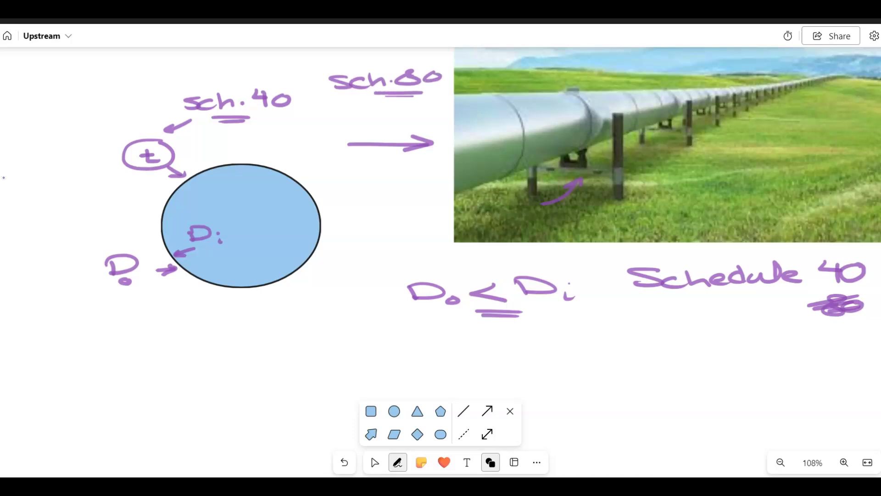
drag(362, 115, 383, 108)
mouse_move(347, 131)
mouse_down()
mouse_move(362, 119)
mouse_move(361, 130)
mouse_move(392, 122)
mouse_move(392, 134)
mouse_up()
drag(391, 128, 409, 121)
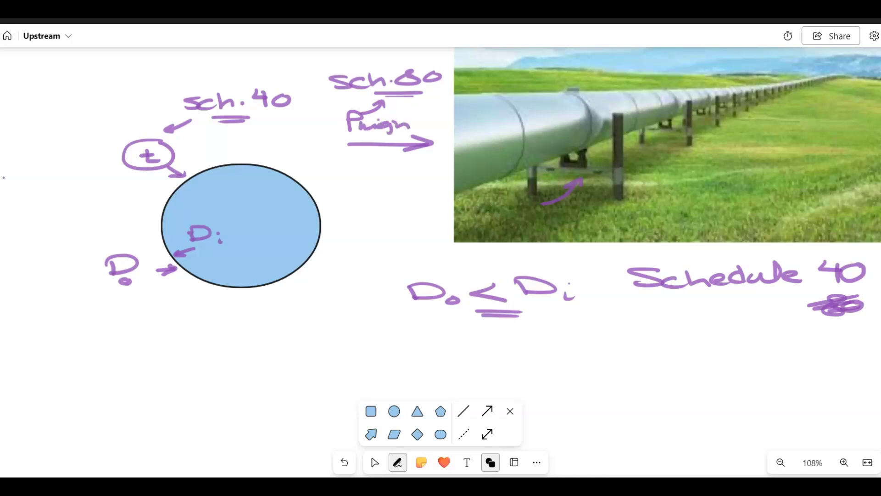
click(375, 462)
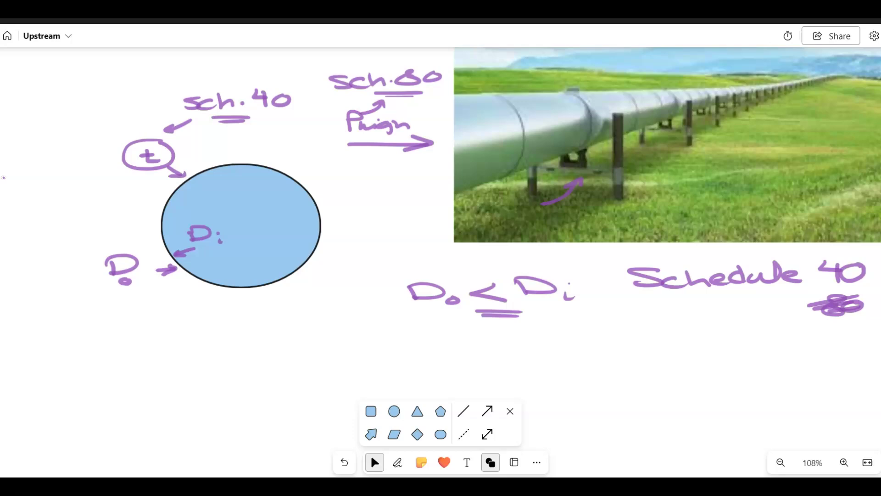
click(398, 462)
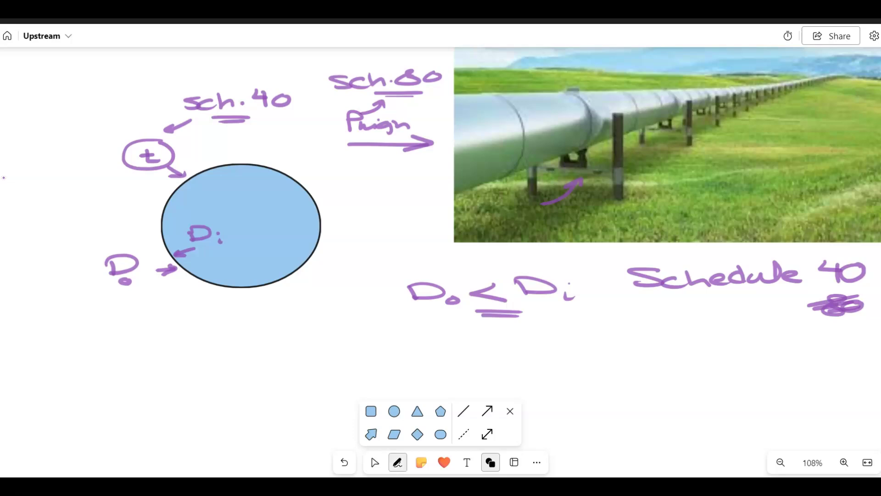
click(374, 462)
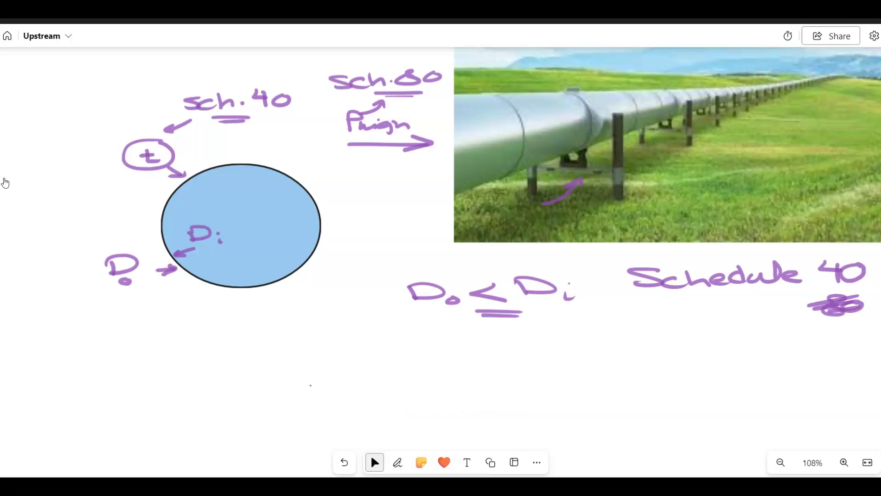
key(p)
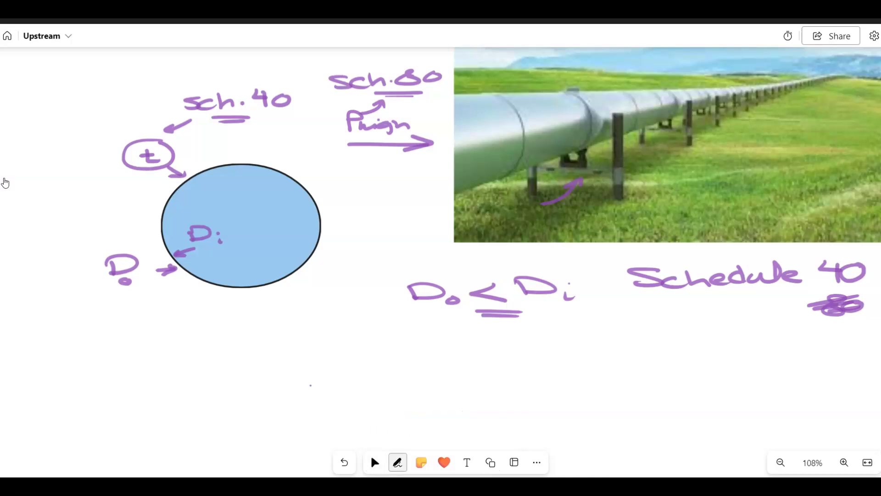
Write "Nominal D" below the ellipse with the green pen, underline it, and circle the Do and Di labels.
click(398, 462)
click(406, 436)
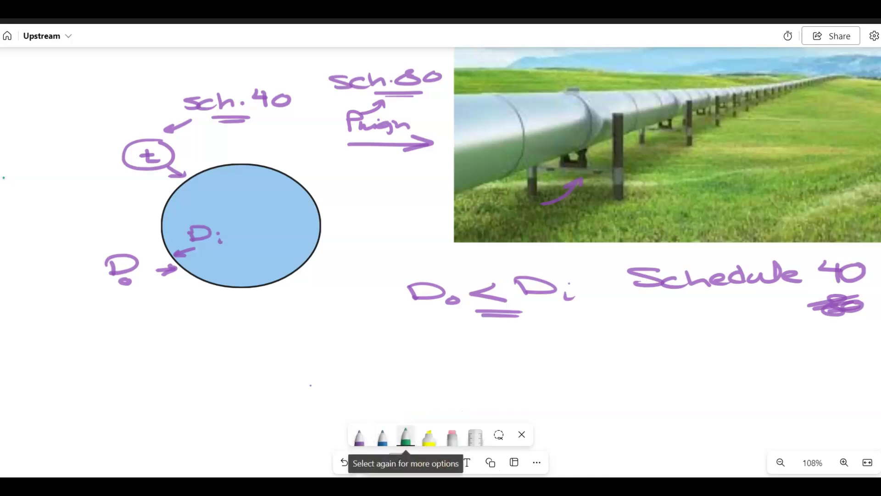
mouse_move(128, 353)
mouse_down()
mouse_move(147, 354)
mouse_move(150, 343)
mouse_move(165, 354)
mouse_move(244, 350)
mouse_move(261, 337)
mouse_move(290, 345)
mouse_move(248, 367)
mouse_up()
click(200, 341)
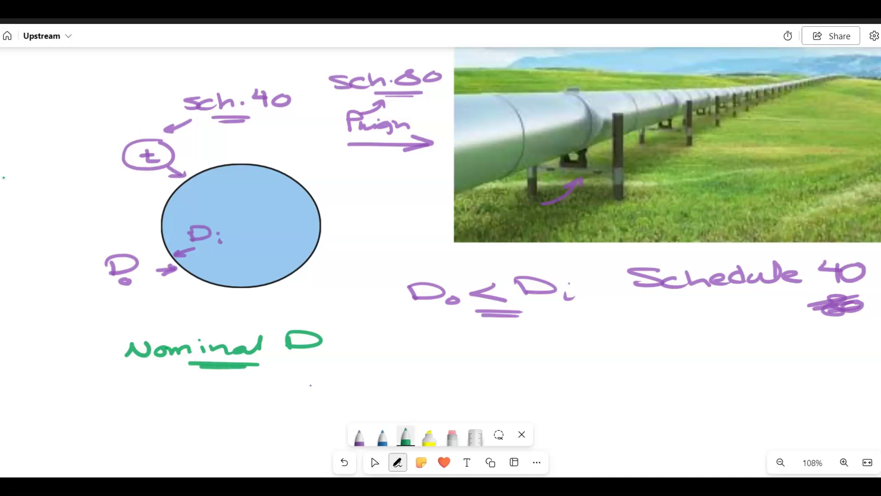
mouse_move(134, 245)
mouse_down()
mouse_move(136, 296)
mouse_move(147, 247)
mouse_up()
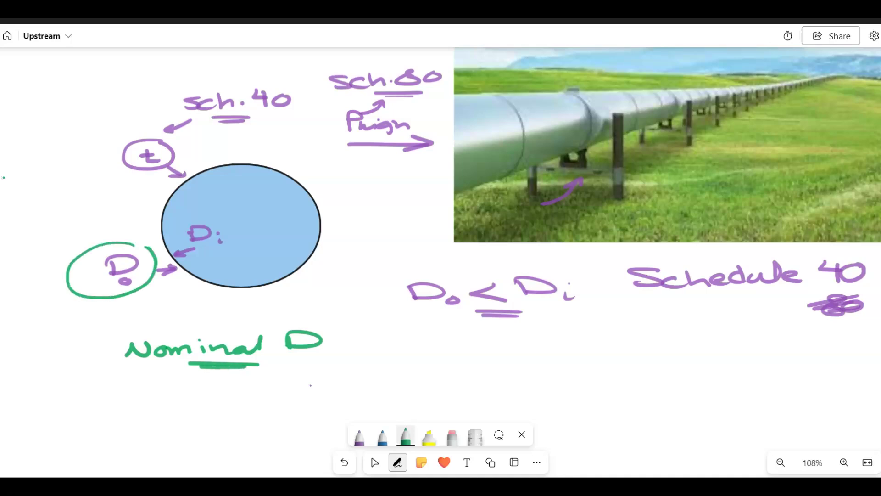
mouse_move(219, 212)
mouse_down()
mouse_move(197, 212)
mouse_move(239, 225)
mouse_move(237, 215)
mouse_up()
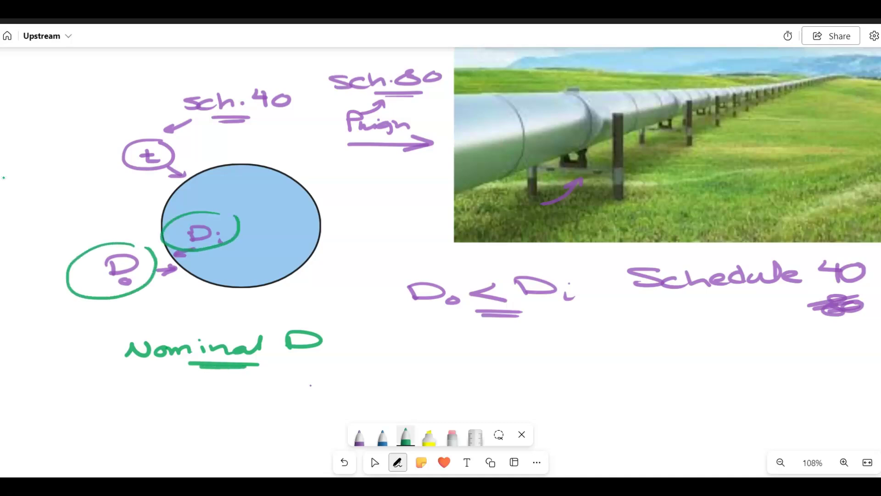
Draw an arrow from "Nominal D" to "Do, Di, Sch. 40", mark t under the schedule, and add an arrow into the ellipse.
mouse_move(334, 349)
mouse_down()
mouse_move(383, 349)
mouse_move(361, 356)
mouse_up()
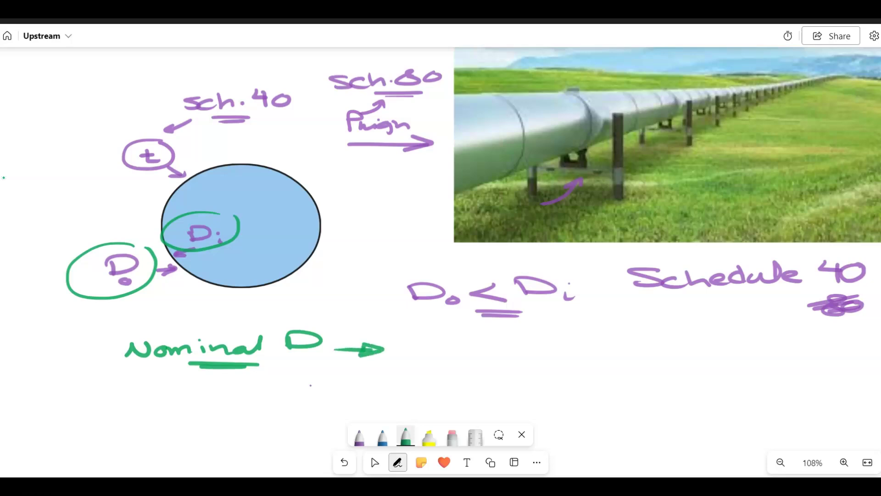
mouse_move(406, 350)
mouse_down()
mouse_move(433, 361)
mouse_move(406, 362)
mouse_up()
mouse_move(458, 360)
mouse_down()
mouse_move(452, 365)
mouse_move(475, 369)
mouse_up()
mouse_move(495, 349)
mouse_down()
mouse_move(512, 345)
mouse_move(498, 358)
mouse_move(535, 365)
mouse_move(537, 347)
mouse_move(556, 364)
mouse_up()
click(537, 348)
mouse_move(592, 341)
mouse_down()
mouse_move(572, 360)
mouse_move(633, 352)
mouse_move(663, 335)
mouse_move(674, 354)
mouse_up()
click(648, 348)
mouse_move(702, 340)
mouse_down()
mouse_move(689, 352)
mouse_move(707, 340)
mouse_up()
drag(625, 365, 665, 363)
mouse_move(645, 370)
mouse_down()
mouse_move(647, 391)
mouse_move(684, 385)
mouse_up()
drag(677, 379, 676, 393)
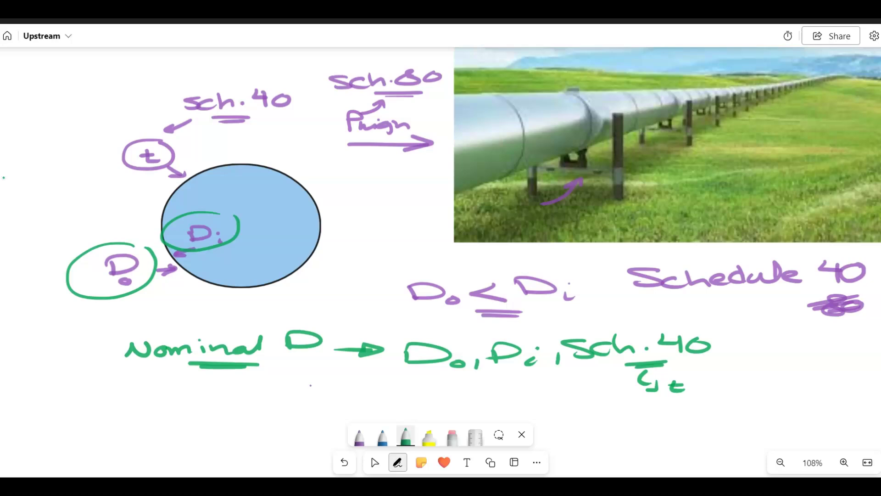
mouse_move(177, 302)
mouse_down()
mouse_move(267, 257)
mouse_move(262, 271)
mouse_up()
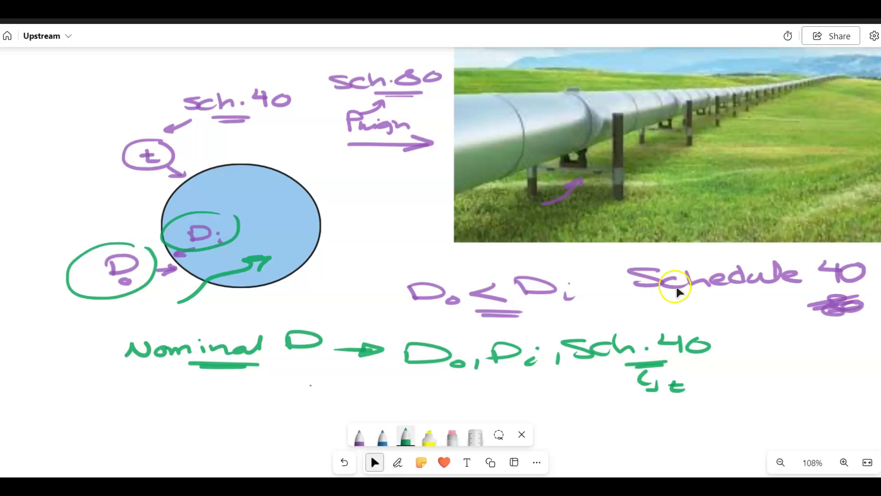
Examine the flow correlation table, including the highlighted Beggs & Brill, OLGAS and Tulsa Unified rows.
drag(753, 309, 338, 330)
drag(615, 274, 8, 380)
drag(249, 274, 139, 339)
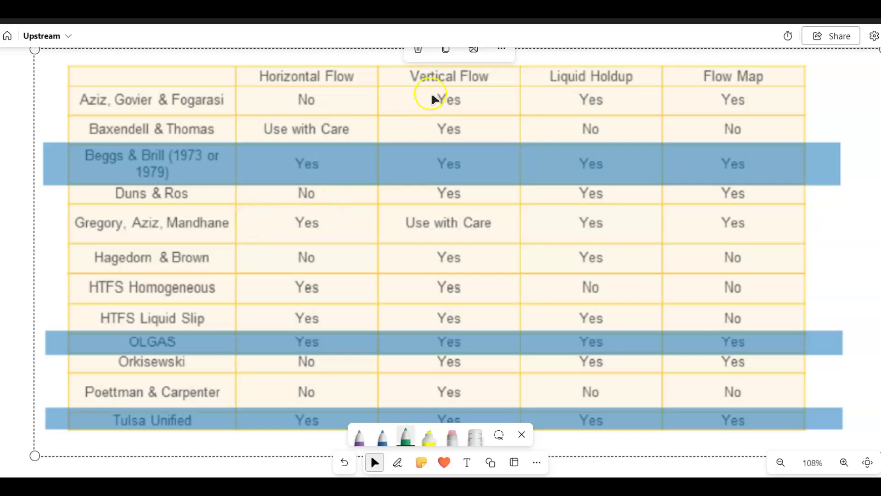
click(852, 169)
key(ctrl+shift+i)
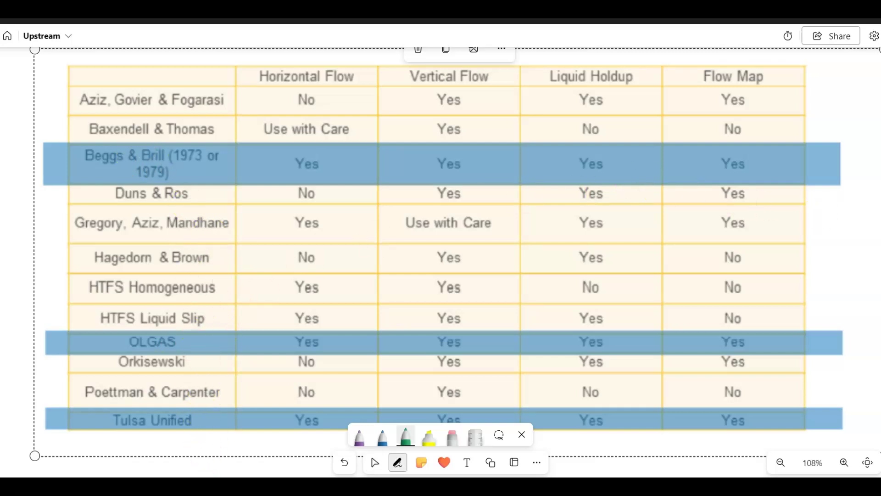
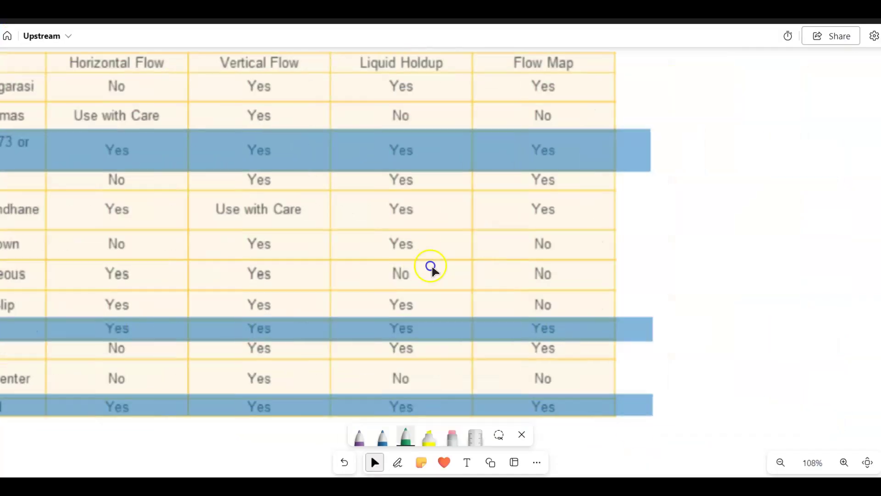
Draw two parallel horizontal green lines for a pipe in an empty area beyond the correlation table.
drag(431, 268, 55, 227)
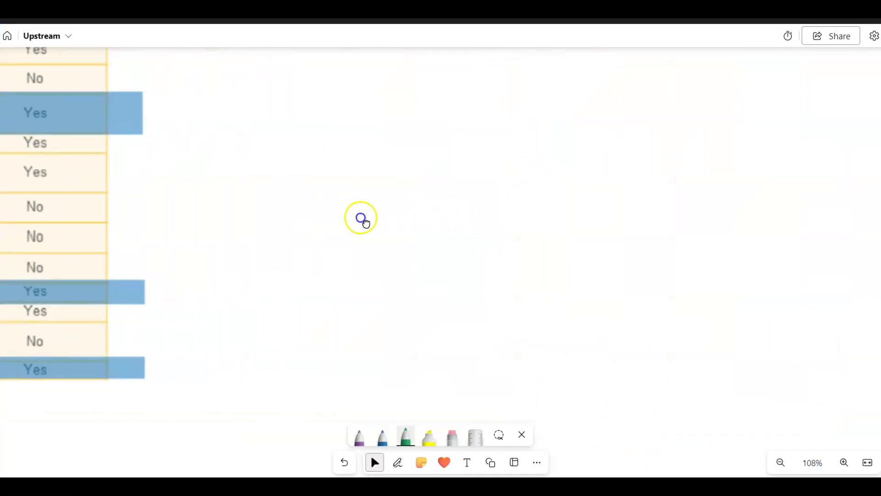
drag(360, 218, 34, 224)
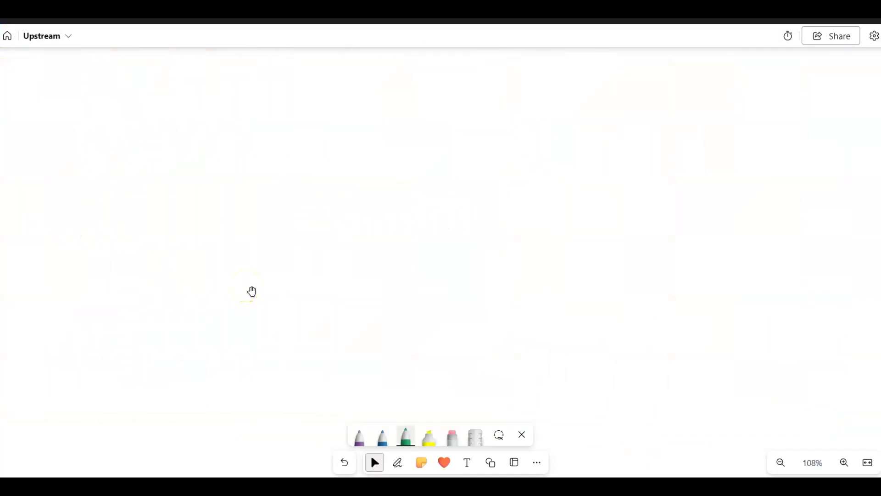
key(ctrl+alt+d)
drag(223, 154, 351, 156)
drag(235, 175, 368, 175)
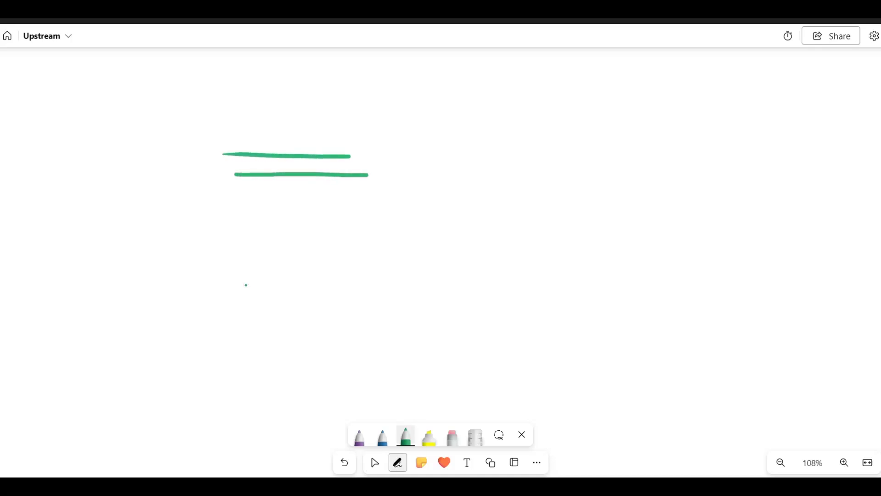
Draw a hatched ground line beneath the pipe and label it "Surface".
drag(197, 177, 497, 183)
drag(218, 179, 204, 185)
drag(244, 182, 225, 190)
drag(279, 180, 255, 193)
mouse_move(318, 180)
mouse_down()
mouse_move(295, 189)
mouse_move(315, 193)
mouse_up()
mouse_move(373, 179)
mouse_down()
mouse_move(391, 177)
mouse_move(369, 191)
mouse_up()
mouse_move(422, 187)
mouse_down()
mouse_move(406, 197)
mouse_move(437, 193)
mouse_up()
mouse_move(444, 193)
mouse_down()
mouse_move(466, 186)
mouse_move(452, 199)
mouse_up()
drag(456, 195, 480, 199)
drag(488, 194, 499, 199)
Add a flow arrow at the pipe's inlet, write "Elevation = 0" above the pipe, and extend the pipe's lower line.
drag(160, 161, 196, 163)
drag(196, 159, 198, 169)
mouse_move(267, 117)
mouse_down()
mouse_move(251, 123)
mouse_move(269, 130)
mouse_up()
drag(252, 123, 266, 122)
mouse_move(277, 115)
mouse_down()
mouse_move(277, 129)
mouse_move(306, 120)
mouse_up()
mouse_move(321, 121)
mouse_down()
mouse_move(312, 128)
mouse_move(328, 128)
mouse_up()
mouse_move(339, 108)
mouse_down()
mouse_move(335, 127)
mouse_move(343, 119)
mouse_up()
mouse_move(347, 116)
mouse_down()
mouse_move(395, 121)
mouse_move(425, 111)
mouse_up()
drag(406, 119, 447, 110)
drag(249, 173, 392, 172)
Draw a raised pipe section on two supports marked "1 m" and extend the ground line beneath it.
drag(475, 142, 495, 186)
drag(581, 145, 580, 186)
drag(609, 151, 615, 167)
drag(629, 163, 650, 162)
drag(454, 142, 682, 134)
drag(460, 122, 715, 118)
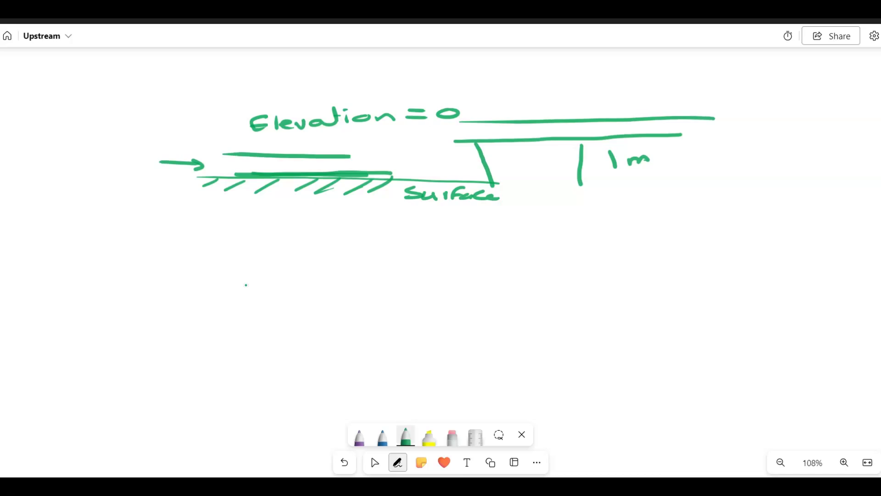
drag(495, 179, 716, 186)
Write "= 1" above the raised pipe section as its elevation.
drag(611, 94, 632, 93)
mouse_move(612, 99)
mouse_down()
mouse_move(634, 101)
mouse_move(655, 85)
mouse_move(654, 102)
mouse_up()
drag(644, 102, 665, 102)
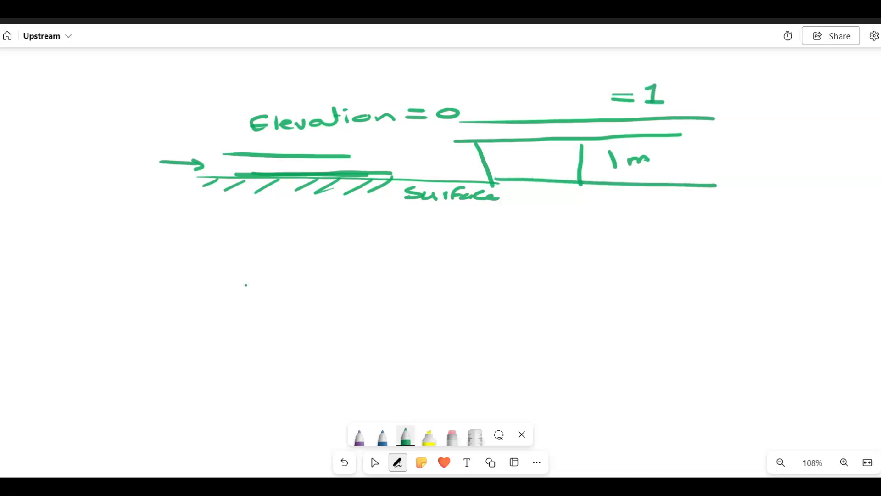
Draw a buried pipe below the first sketch, with a ground line above it and soil hatching around it.
drag(186, 259, 450, 263)
drag(182, 279, 476, 293)
drag(151, 221, 574, 239)
drag(262, 232, 230, 243)
drag(306, 234, 277, 245)
drag(347, 237, 306, 250)
drag(383, 238, 343, 246)
drag(238, 296, 216, 308)
drag(293, 299, 263, 316)
drag(299, 307, 280, 319)
drag(323, 308, 300, 318)
Mark the buried pipe's depth with an arrow labelled "1m", write "Elvation = -1" beside it, and thicken part of the ground line.
mouse_move(413, 235)
mouse_down()
mouse_move(428, 237)
mouse_move(431, 260)
mouse_up()
mouse_move(445, 244)
mouse_down()
mouse_move(453, 252)
mouse_move(477, 247)
mouse_move(529, 261)
mouse_up()
mouse_move(533, 253)
mouse_down()
mouse_move(535, 266)
mouse_move(571, 265)
mouse_up()
drag(575, 250, 577, 265)
mouse_move(569, 258)
mouse_down()
mouse_move(589, 259)
mouse_move(589, 247)
mouse_move(613, 262)
mouse_up()
drag(614, 259, 661, 256)
drag(651, 260, 720, 264)
drag(299, 225, 367, 229)
Draw a reference line marked "0" with a plus direction above it and a minus direction below it.
drag(513, 335, 792, 347)
mouse_move(821, 341)
mouse_down()
mouse_move(813, 342)
mouse_move(832, 344)
mouse_move(821, 341)
mouse_up()
mouse_move(638, 345)
mouse_down()
mouse_move(649, 376)
mouse_move(695, 379)
mouse_up()
mouse_move(631, 303)
mouse_down()
mouse_move(637, 327)
mouse_move(682, 312)
mouse_move(673, 318)
mouse_up()
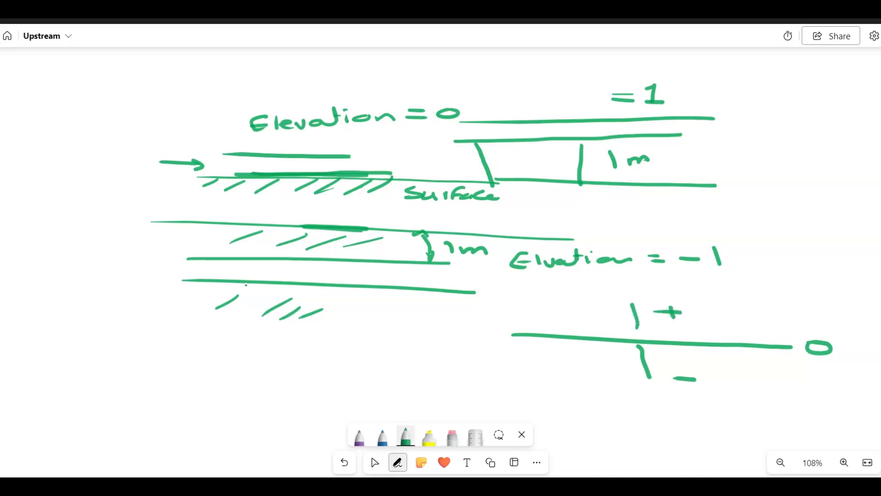
Switch to the Aspen HYSYS gas gathering case, search the model palette for "pipe", and place a pipe segment beside GasWell1.
key(Escape)
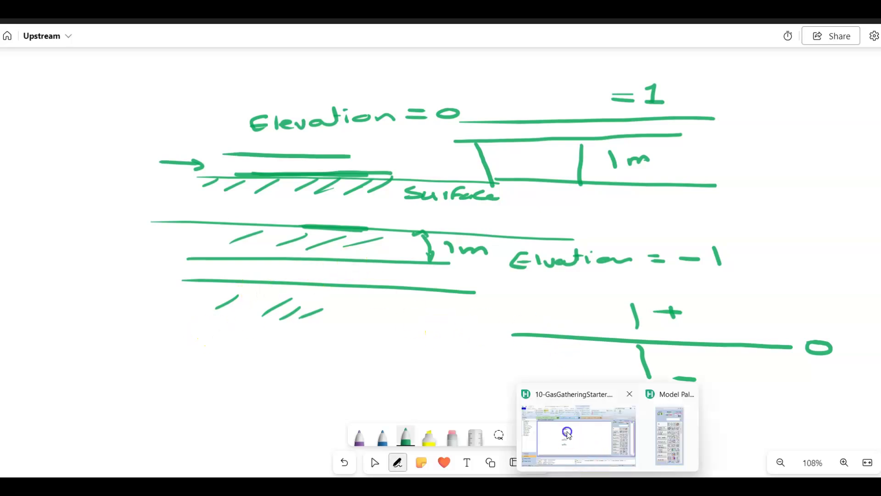
click(576, 431)
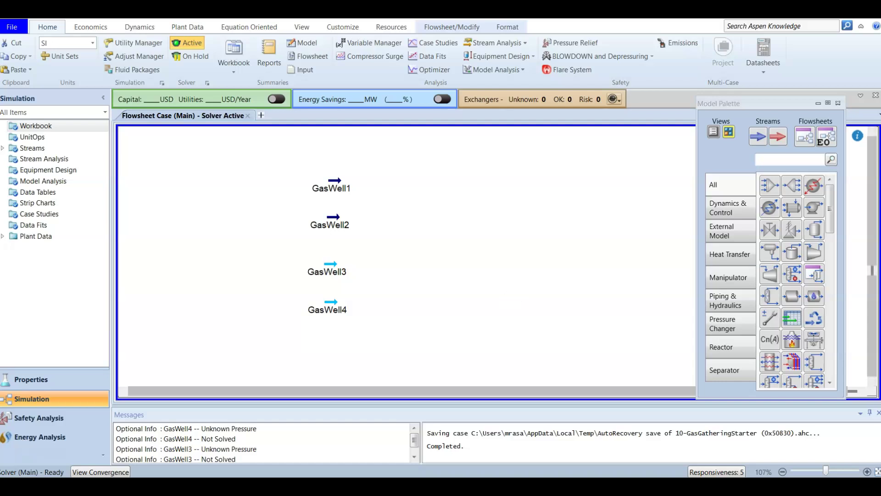
click(793, 157)
text(pipe)
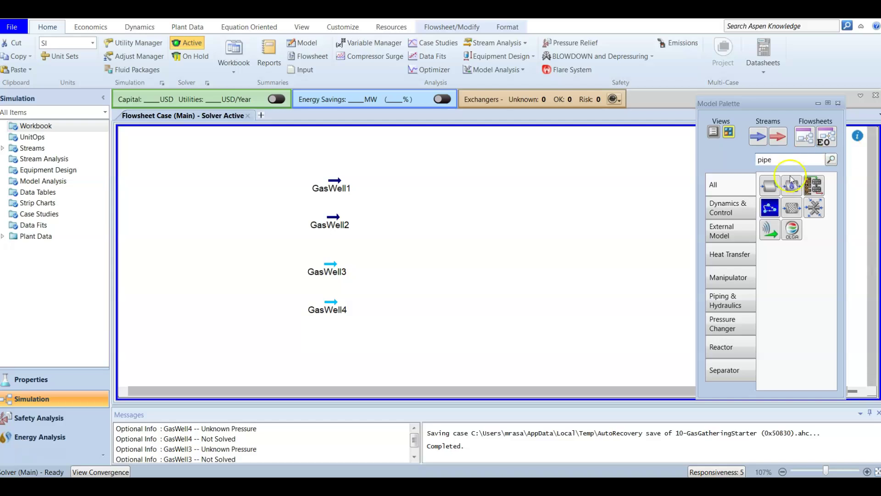
drag(770, 186, 435, 201)
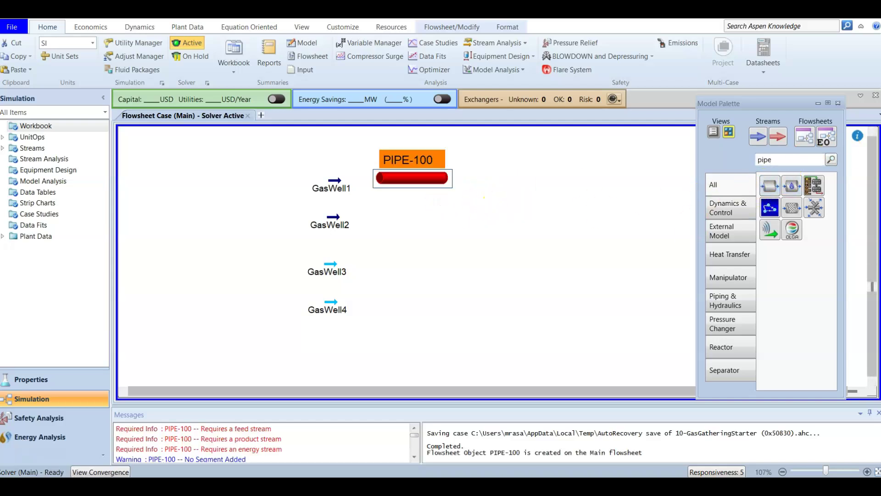
Connect the new pipe segment with GasWell1 as its inlet and a new stream "B1 out" as its outlet.
double_click(397, 180)
drag(241, 43, 506, 54)
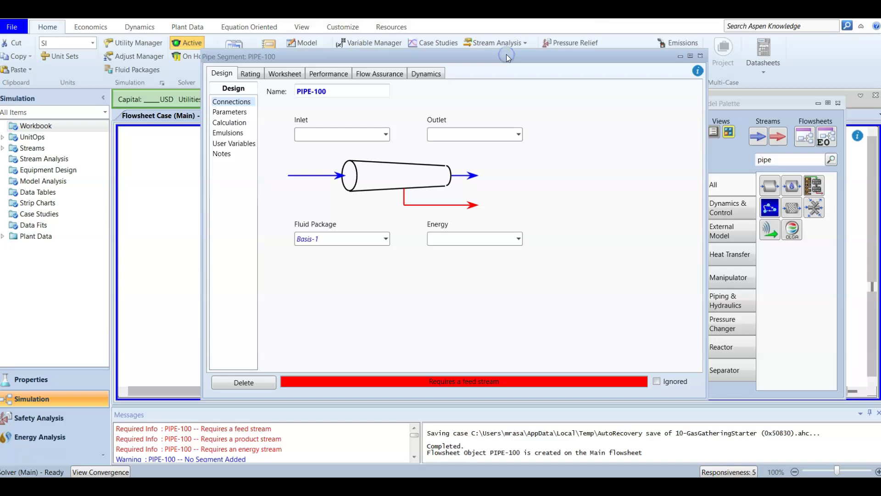
click(320, 134)
click(387, 134)
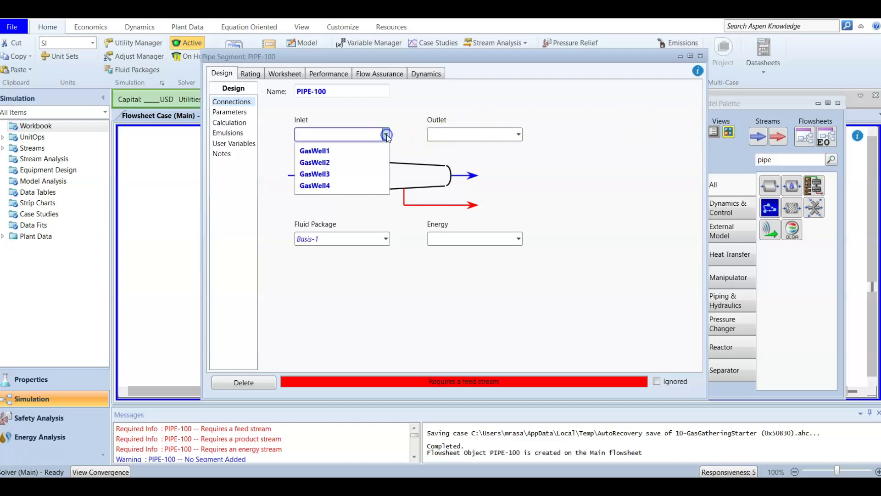
click(326, 151)
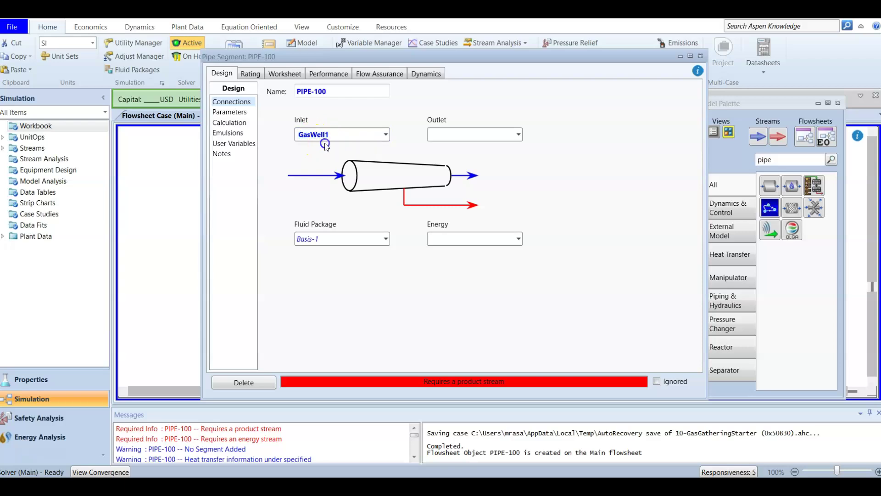
click(437, 136)
text(B1 out)
Rename the pipe segment "Branch 1", add the energy stream "B1 Q", and close its properties.
click(312, 91)
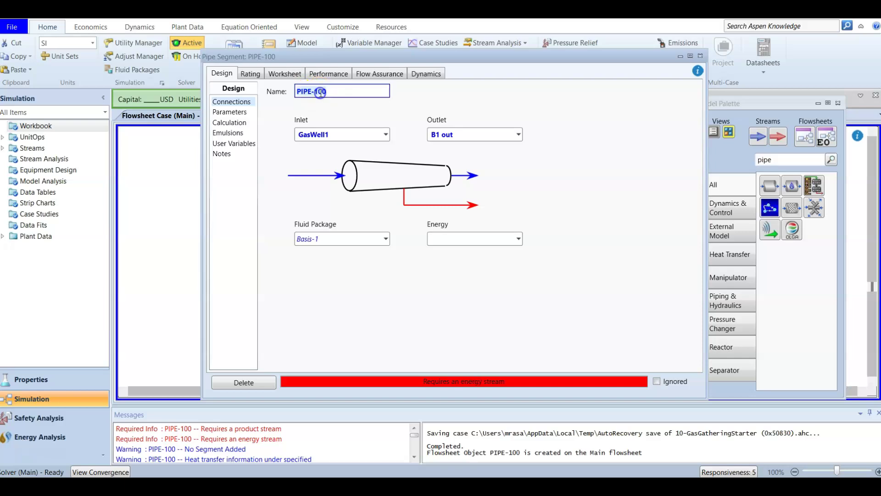
text(Branch 1)
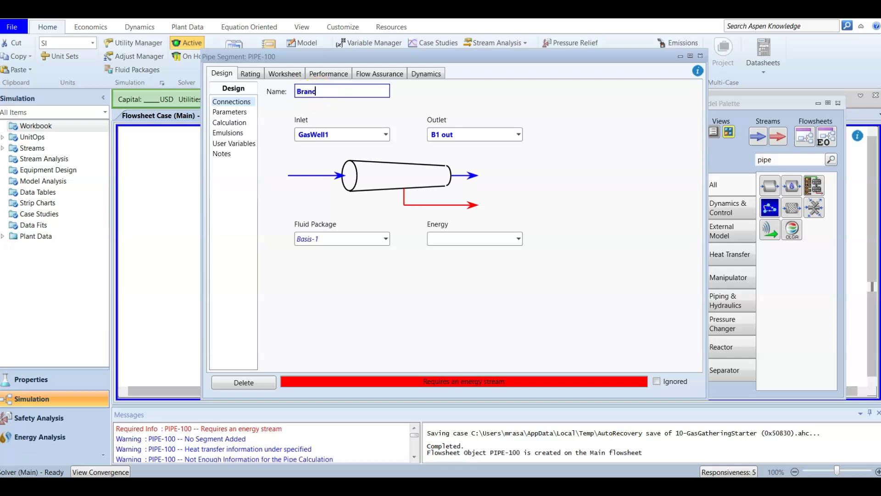
click(309, 266)
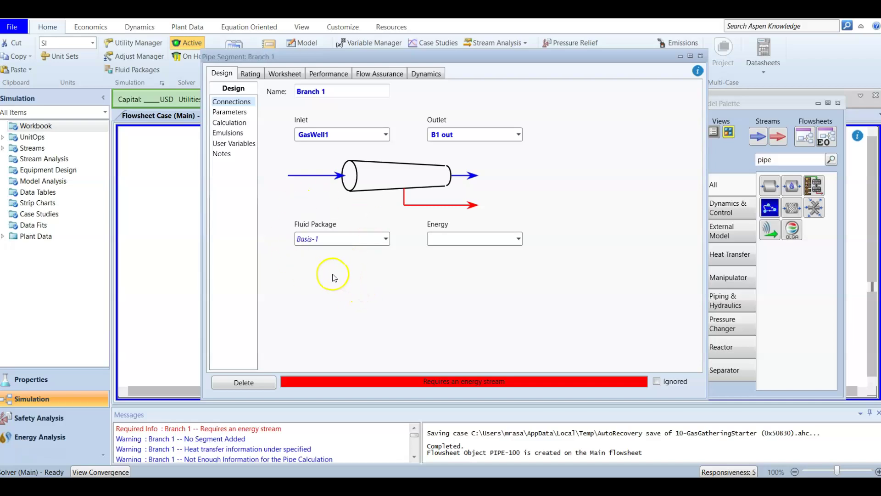
click(443, 239)
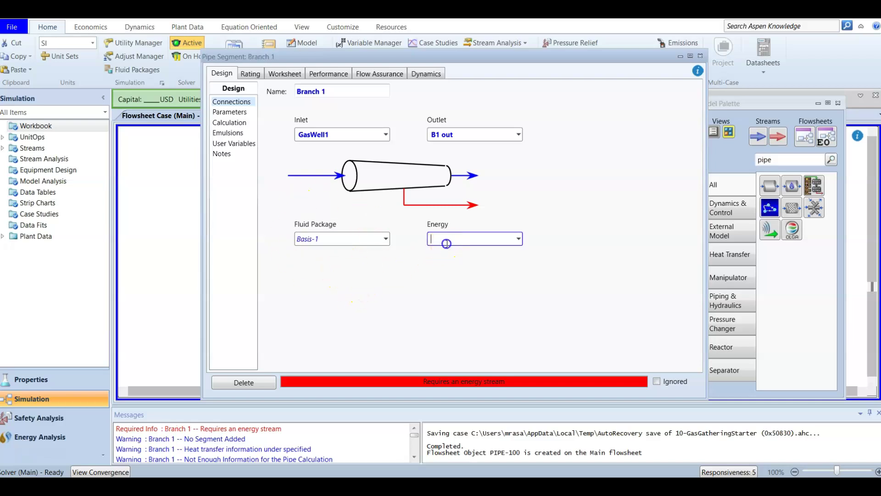
text(1 Q)
key(Return)
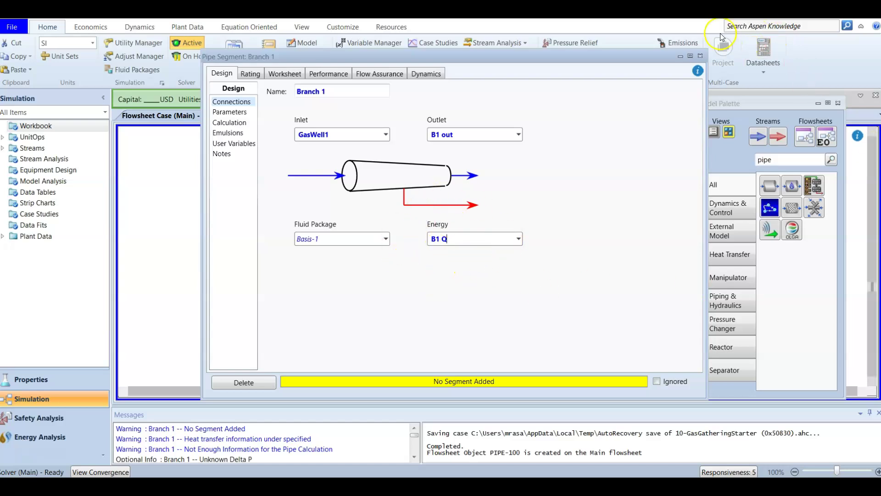
click(700, 56)
Review the material stream conditions of the gas wells and B1 out in the Workbook.
click(417, 244)
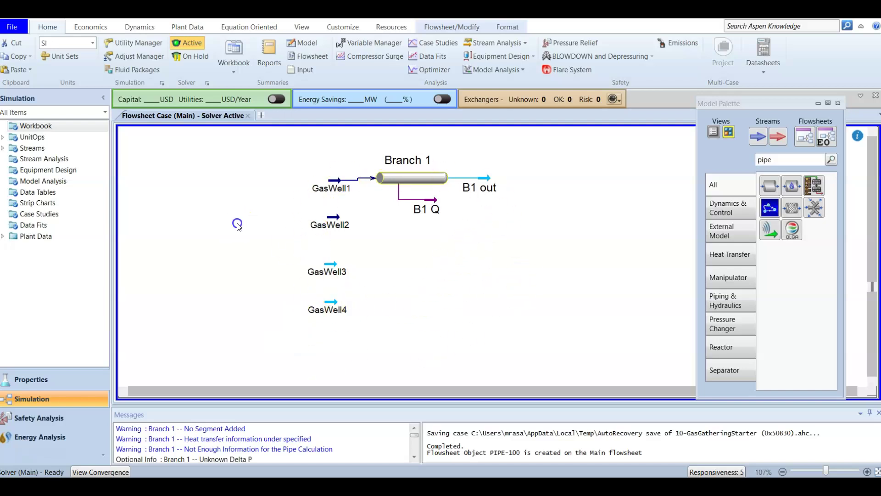
double_click(74, 125)
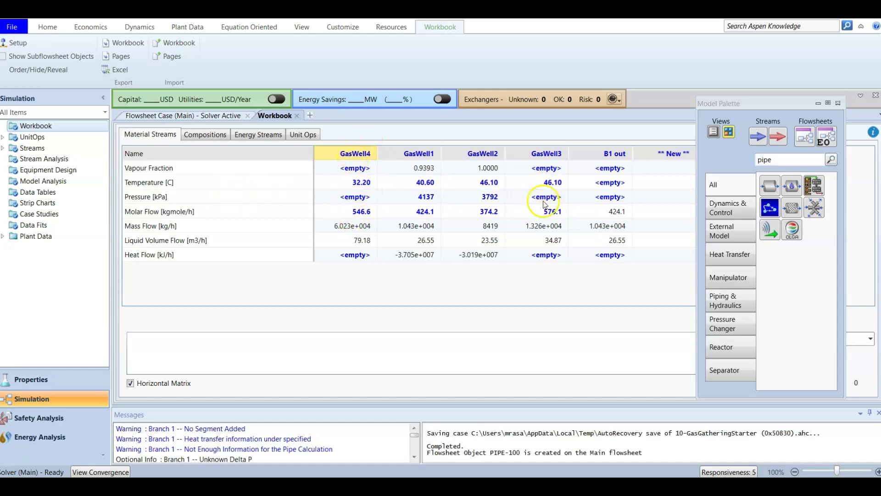
click(297, 115)
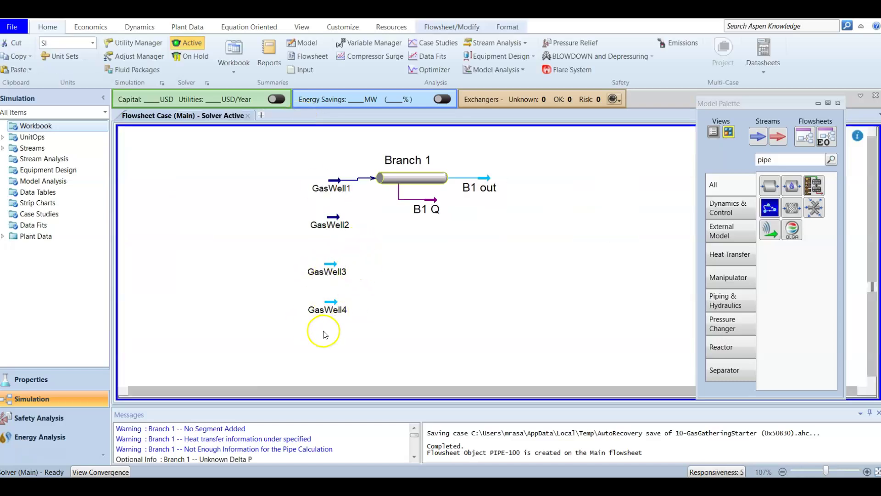
Set Branch 1's horizontal, vertical and inclined pipe flow correlations to Tulsa Unified Model (2-Phase).
click(405, 179)
double_click(405, 179)
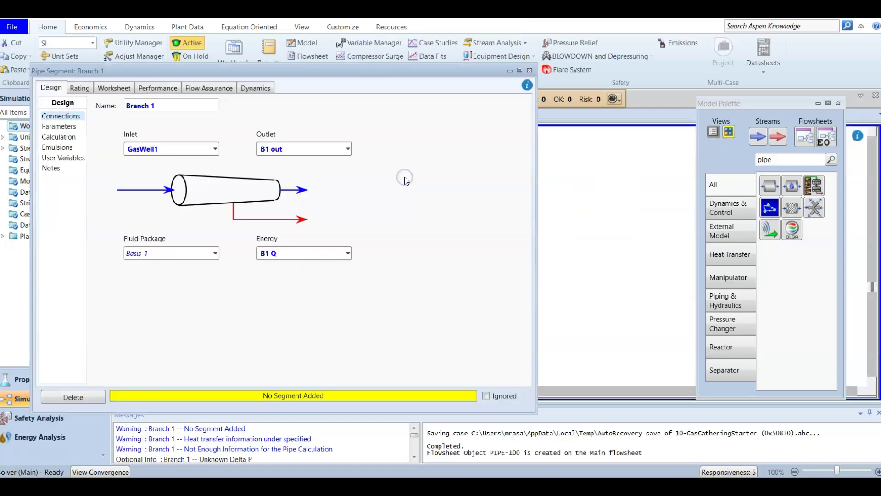
drag(298, 67, 429, 62)
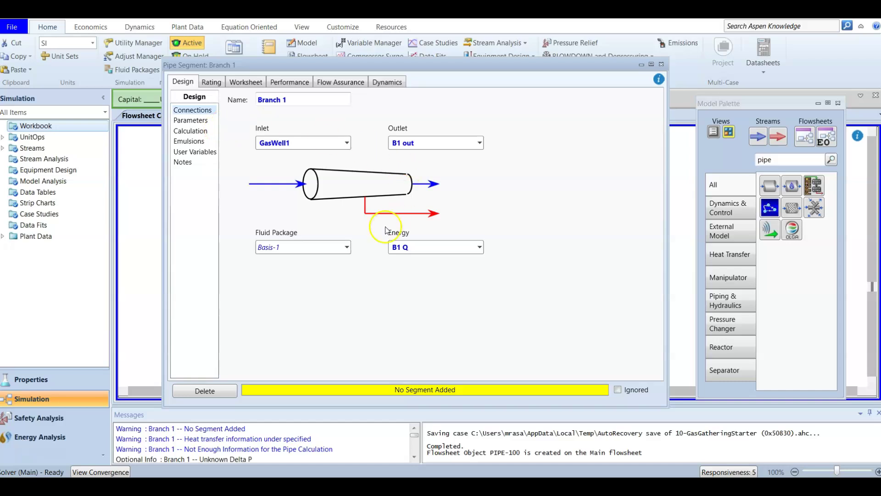
click(177, 120)
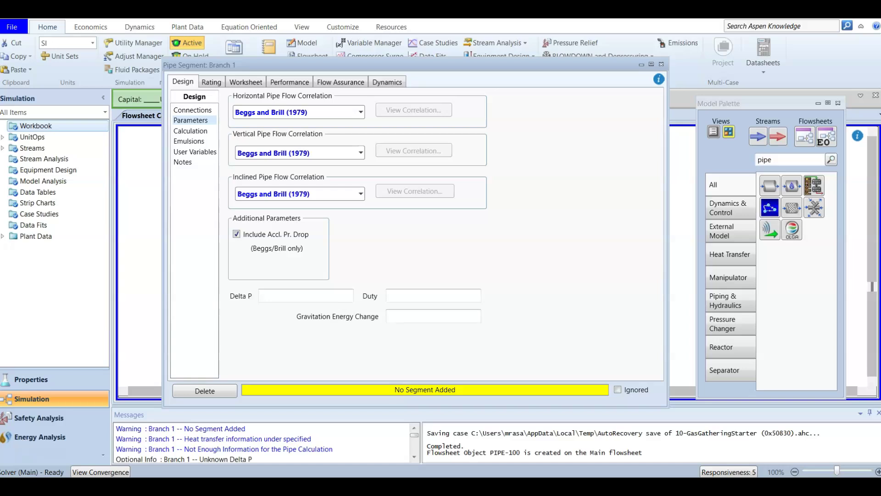
click(361, 112)
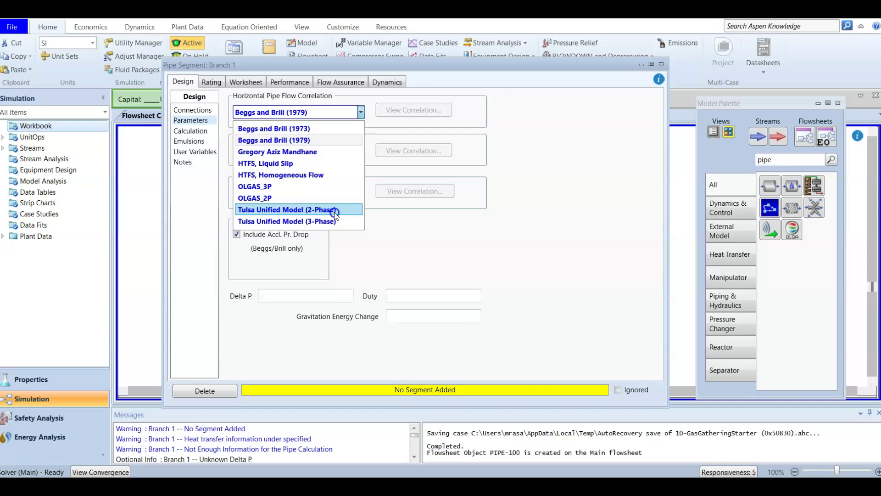
click(334, 211)
click(361, 152)
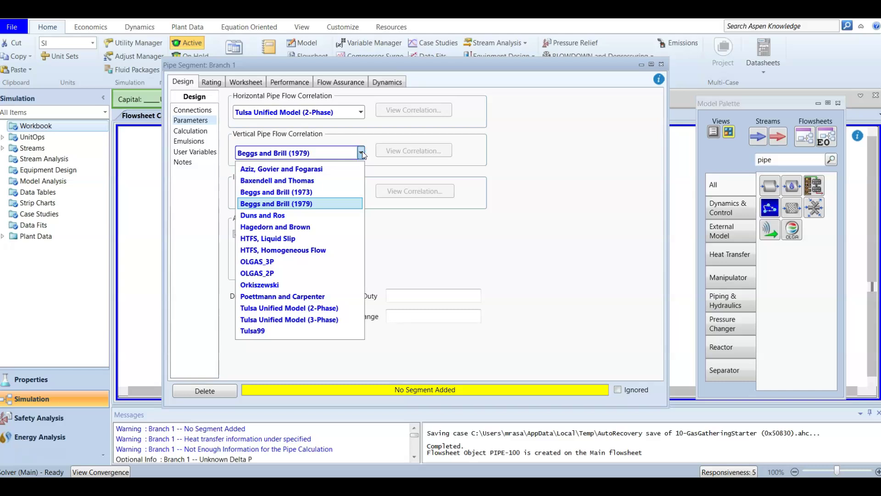
click(336, 308)
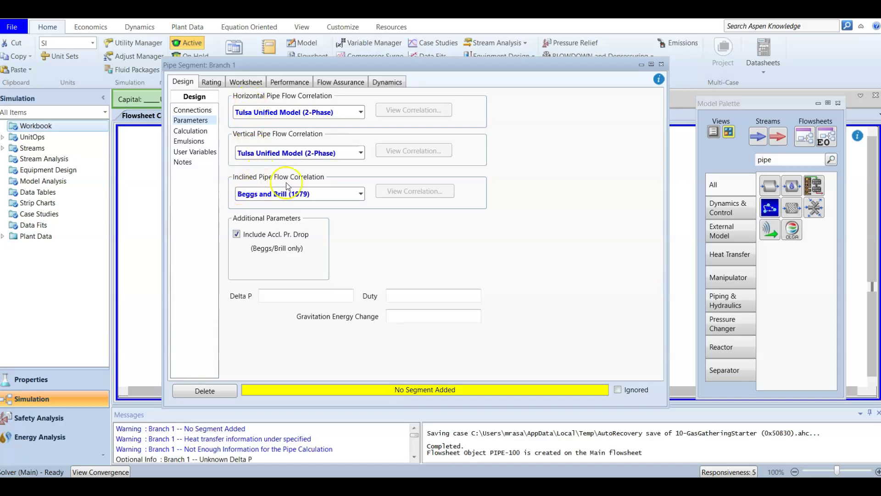
click(360, 194)
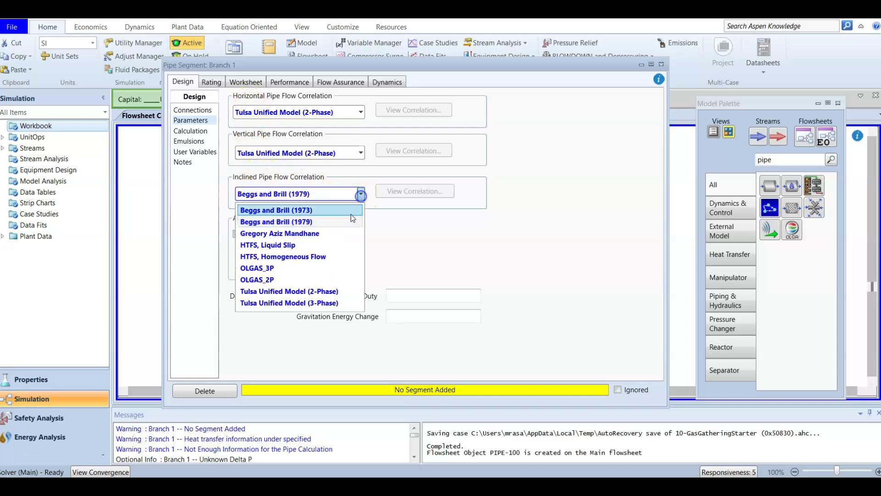
click(320, 292)
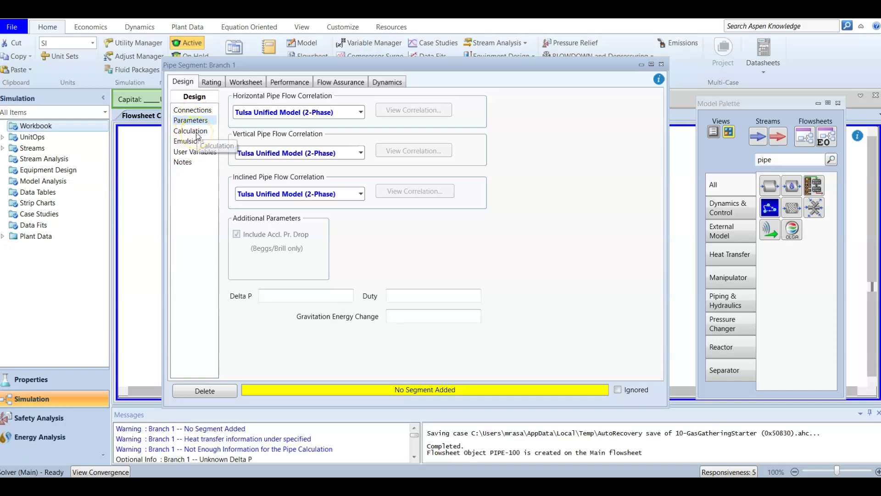
Append a segment to Branch 1's sizing profile with a 6 m elevation change and a 152 m length.
click(222, 83)
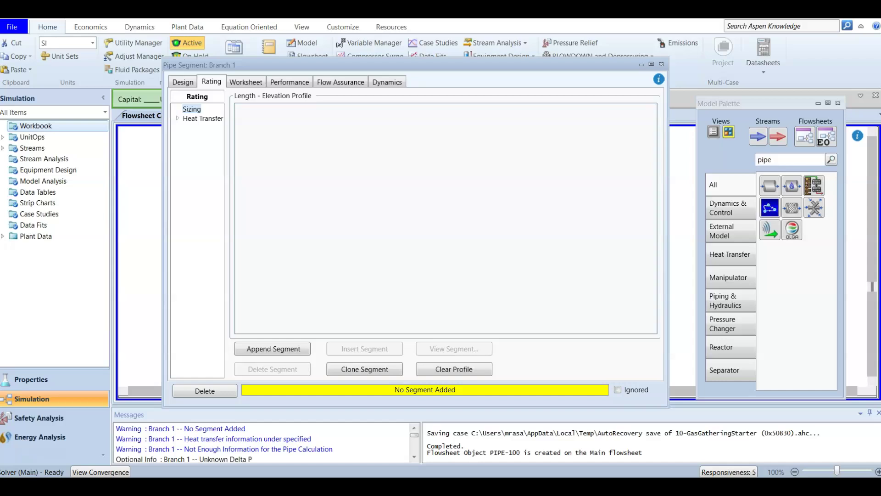
click(191, 111)
click(271, 353)
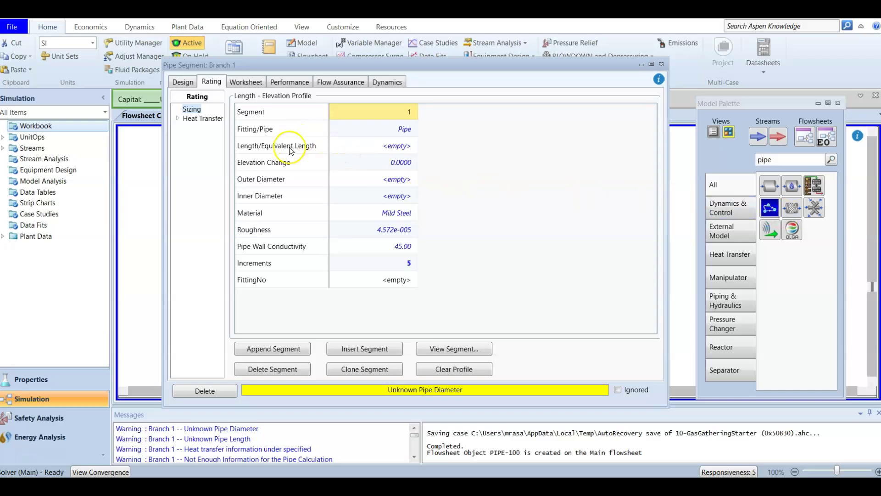
click(383, 165)
text(6)
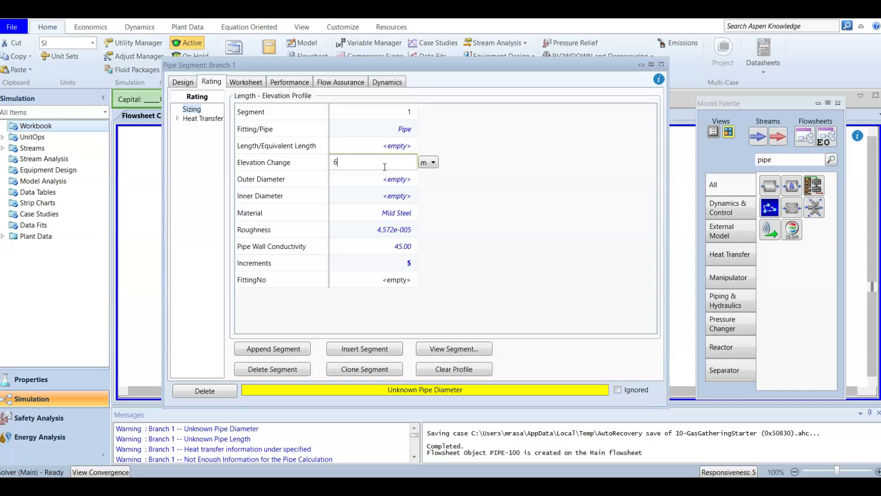
key(Return)
click(392, 146)
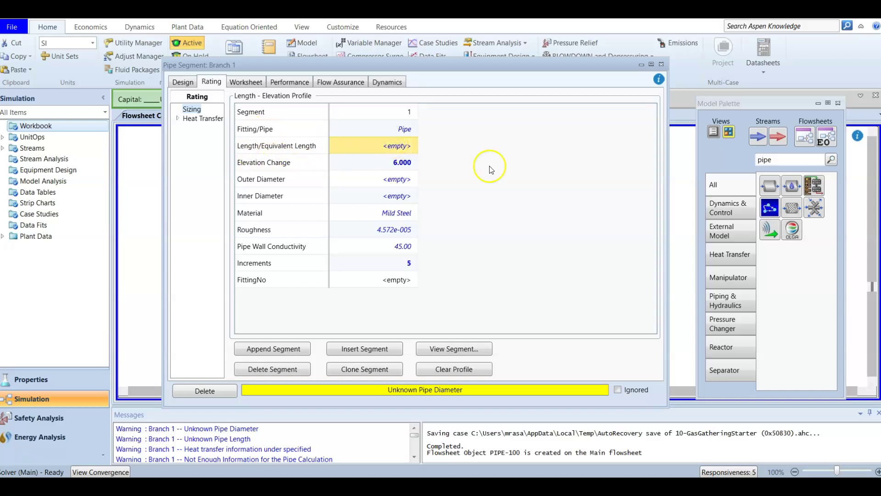
text(152)
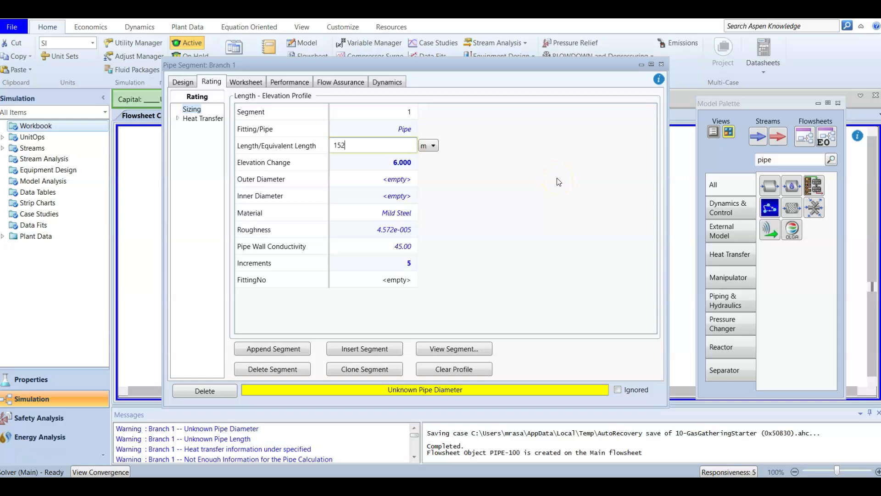
key(Return)
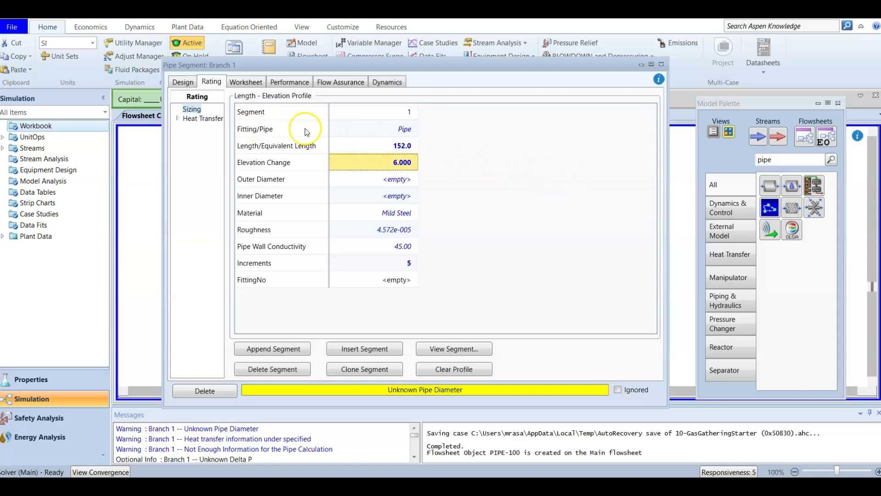
Look through the available fitting and pipe types for segment 1.
click(410, 129)
click(412, 128)
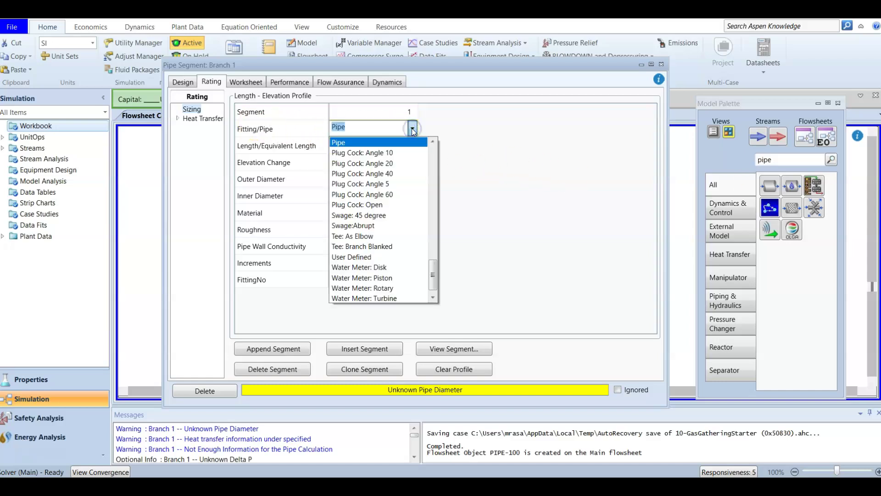
click(412, 129)
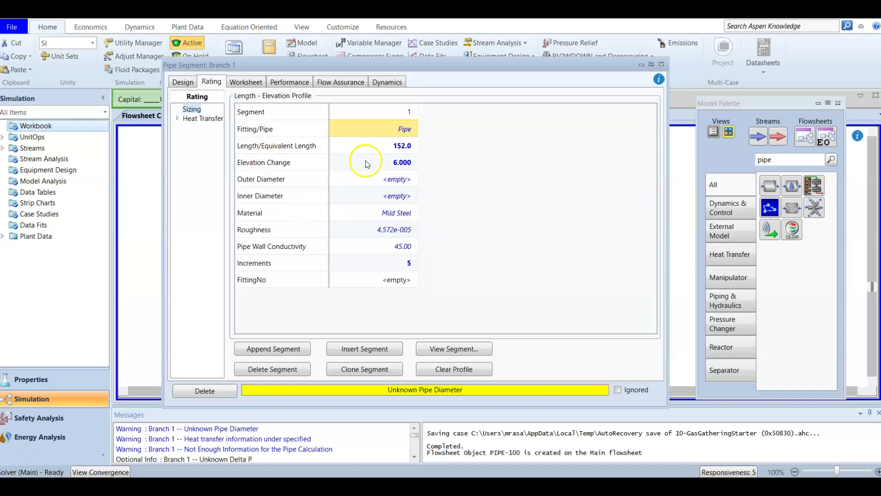
mouse_move(367, 164)
click(466, 188)
Open the pipe parameters of Branch 1's segment 1 and set its pipe schedule to Schedule 40.
click(463, 351)
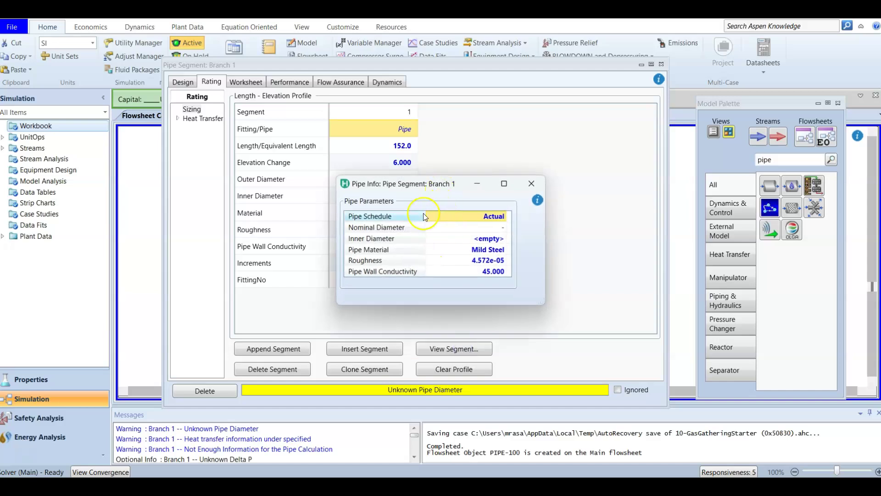
click(494, 219)
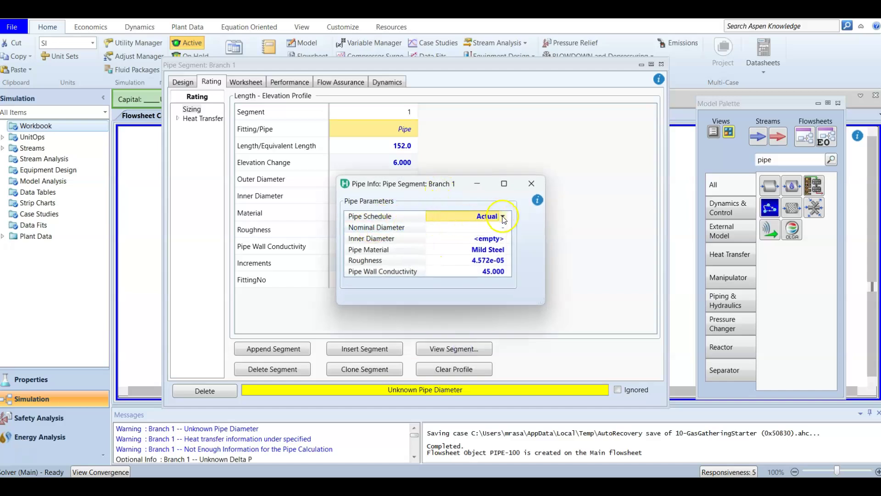
click(503, 216)
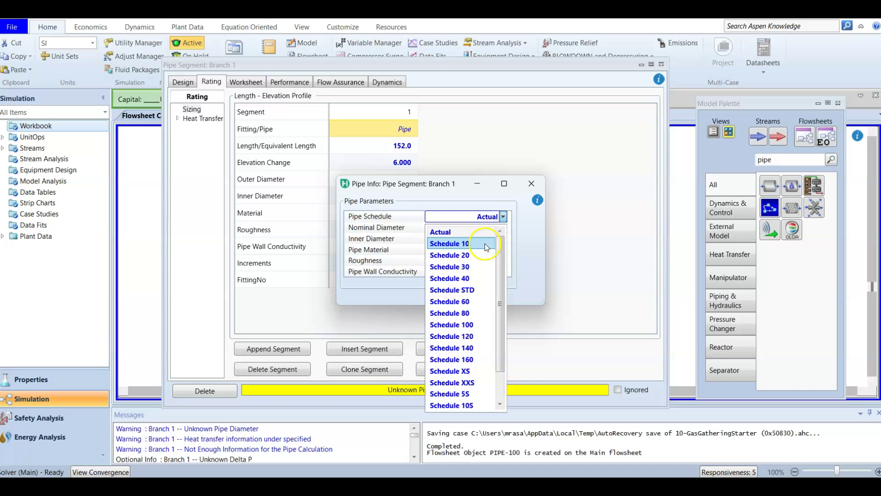
click(480, 278)
click(500, 217)
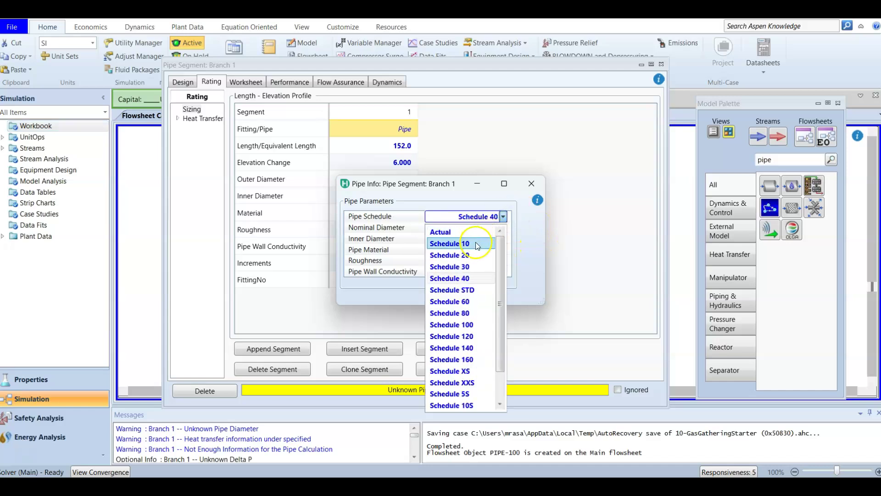
click(483, 280)
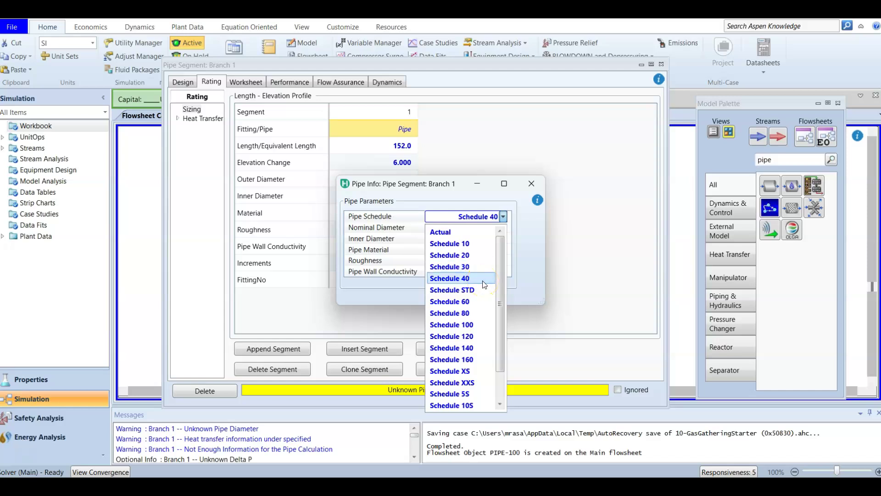
click(483, 279)
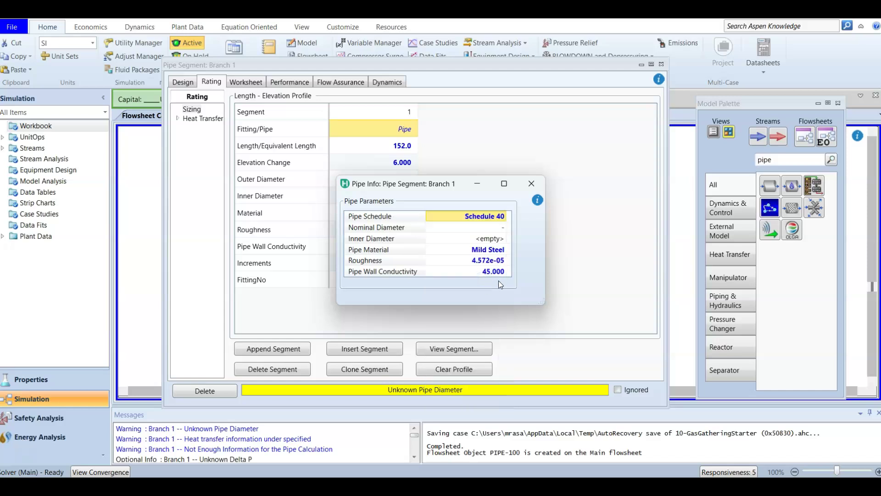
Set segment 1's nominal diameter to 80 mm, keeping Mild Steel as the material, and close its pipe parameters.
click(380, 233)
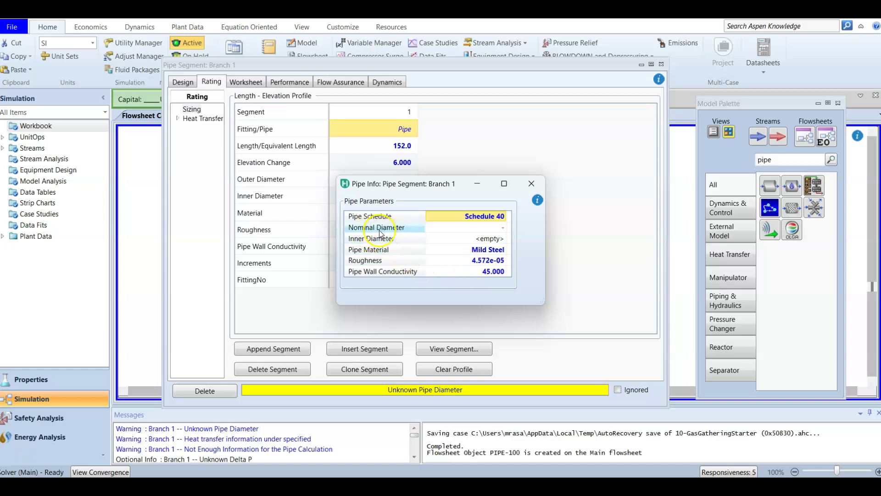
click(375, 232)
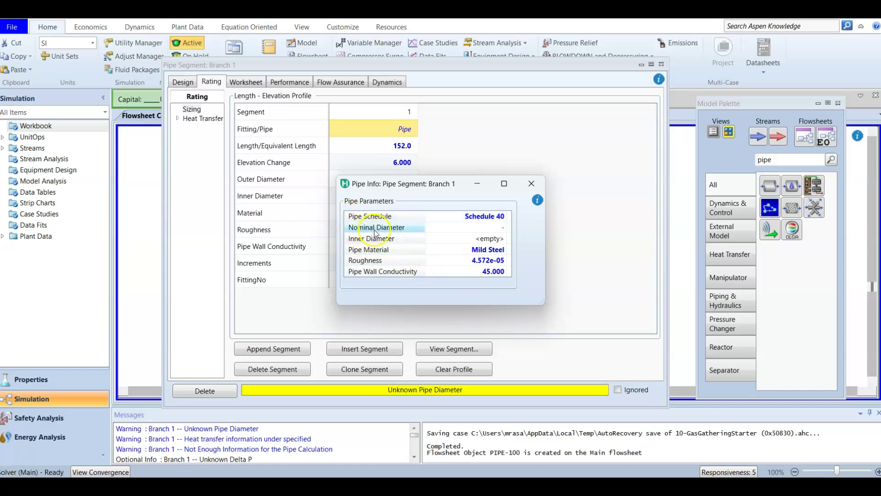
click(375, 232)
click(484, 228)
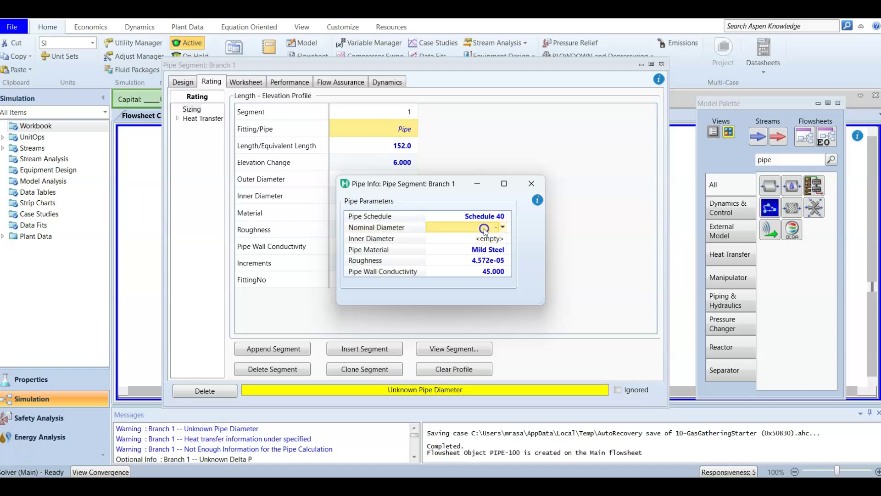
click(488, 231)
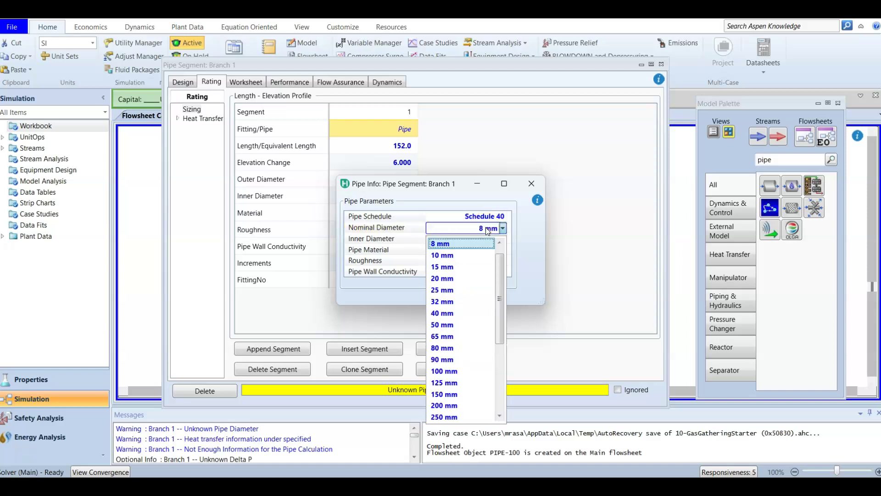
scroll(489, 275, down, 1)
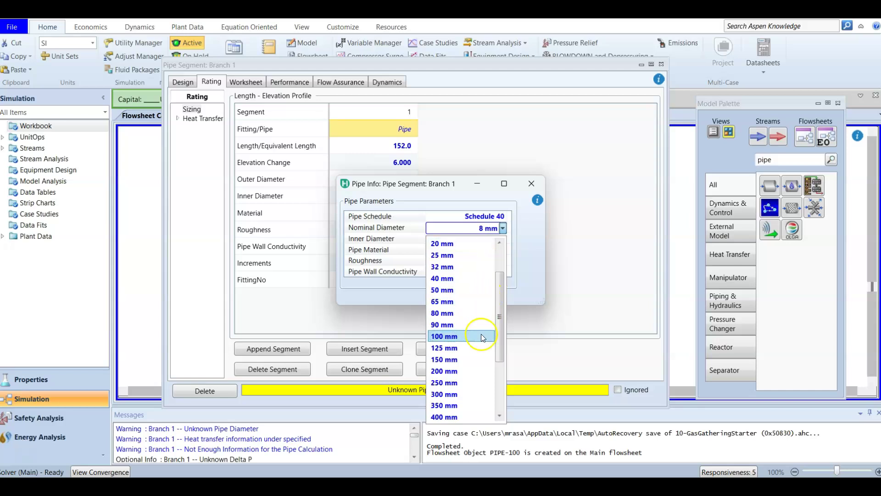
click(454, 312)
click(500, 239)
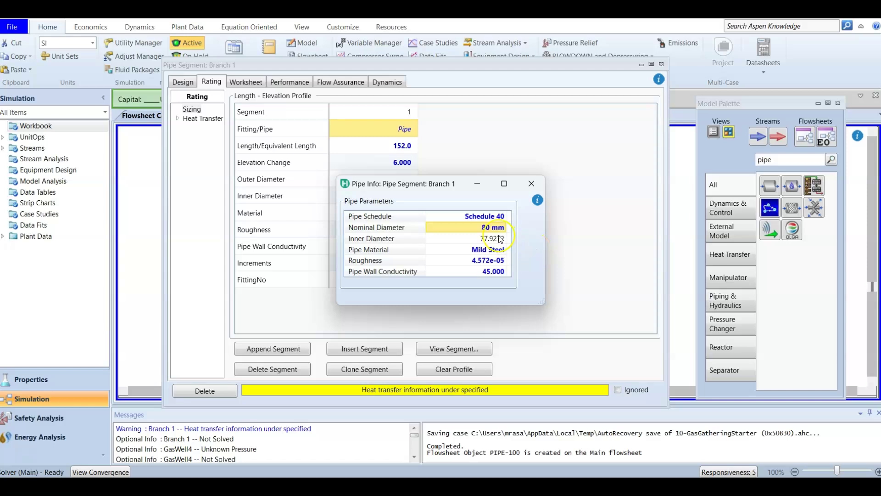
click(378, 239)
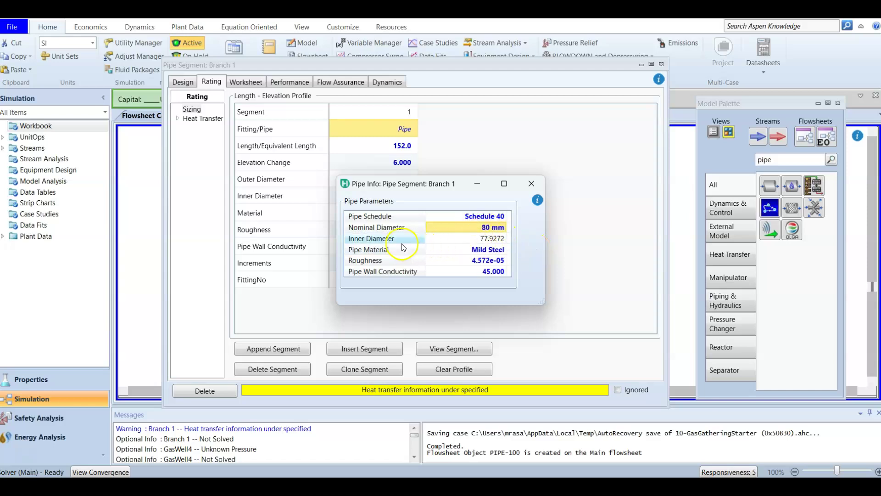
mouse_move(493, 245)
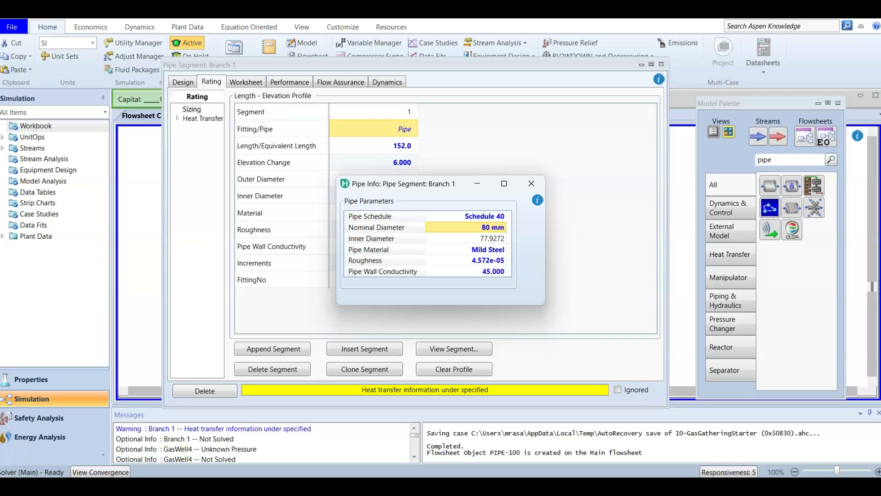
click(493, 252)
click(539, 188)
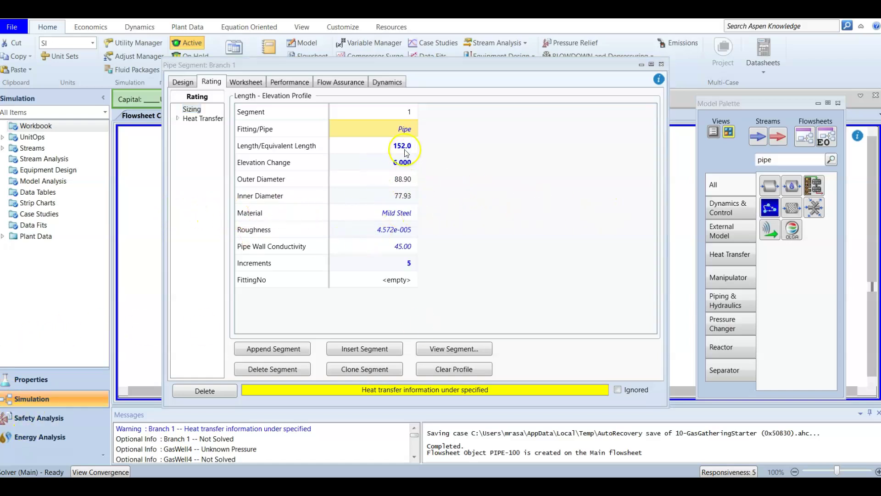
Append two more segments to Branch 1's profile, with lengths of 125 m for segment 2 and 99 m for segment 3.
mouse_move(406, 152)
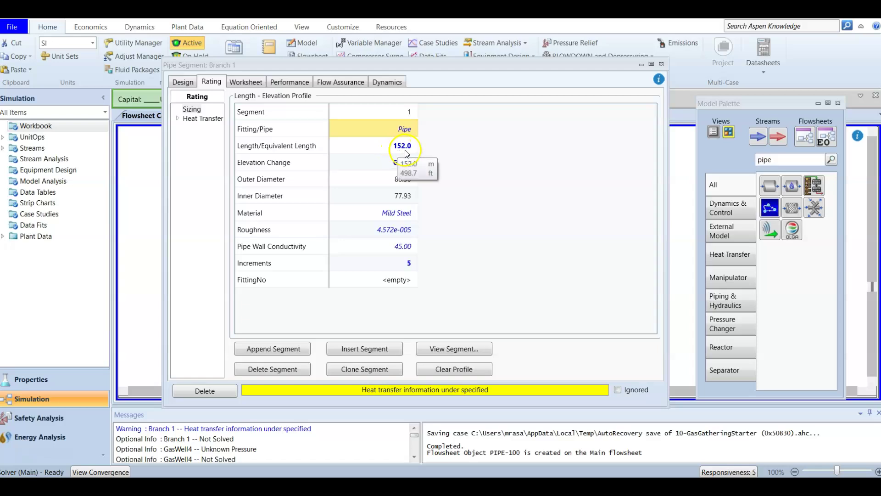
click(490, 180)
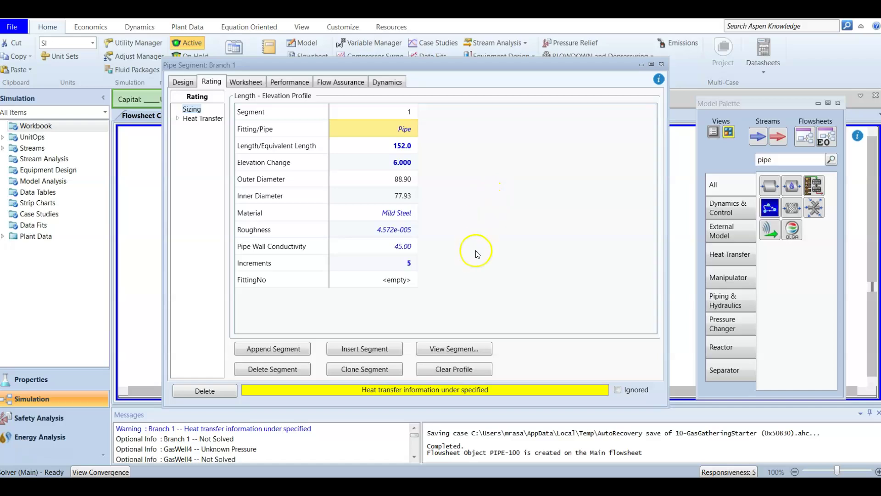
click(293, 351)
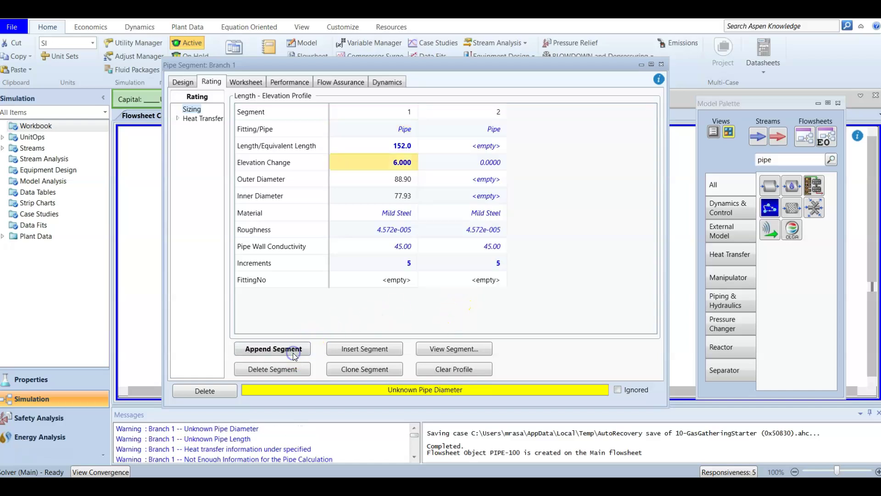
click(290, 349)
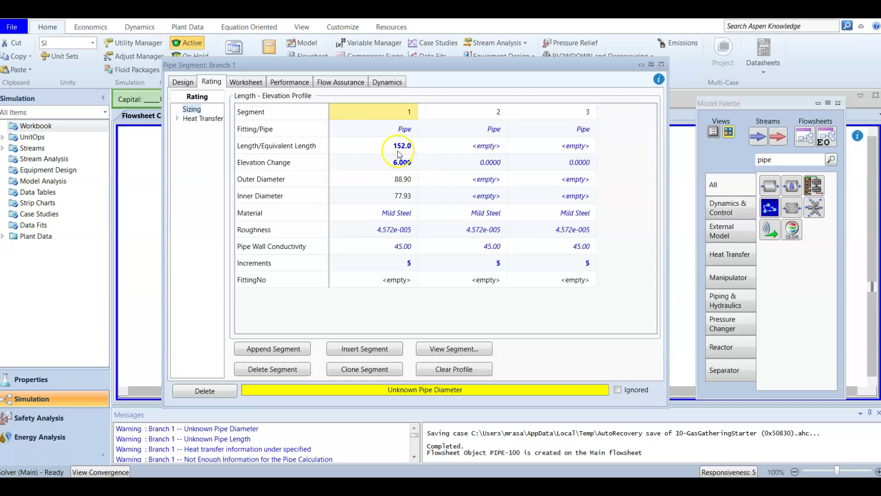
click(453, 149)
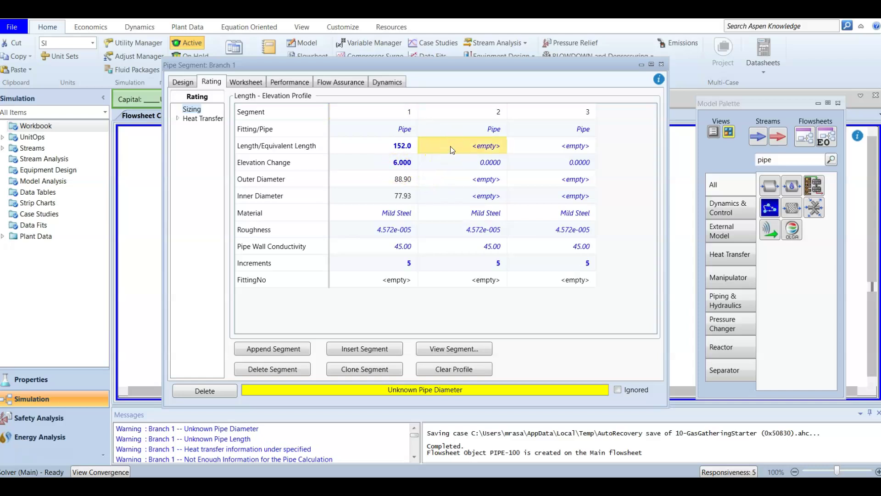
text(125)
key(Return)
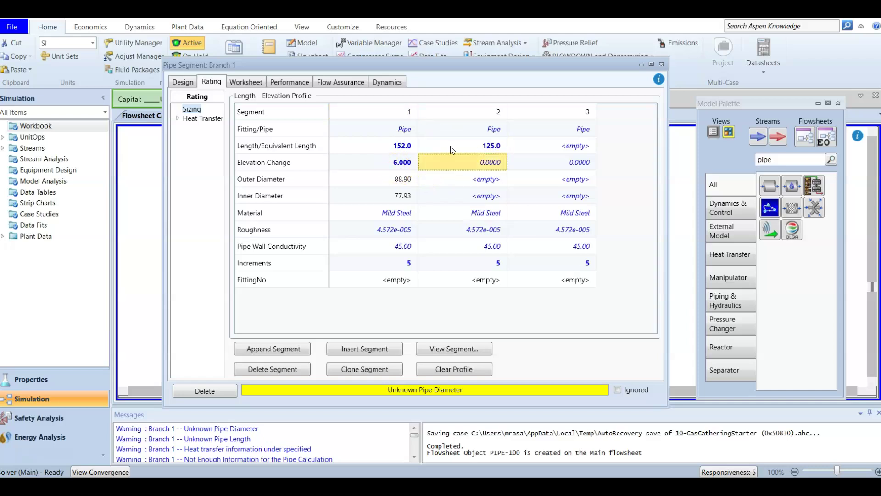
click(572, 146)
text(89)
key(Return)
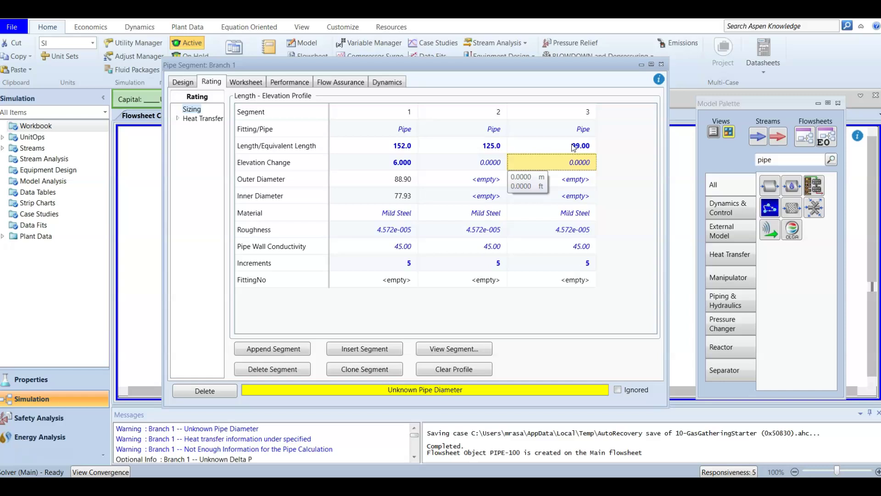
Set the elevation change to -6.4 m for segment 2 and 0.3 m for segment 3.
click(477, 191)
click(474, 166)
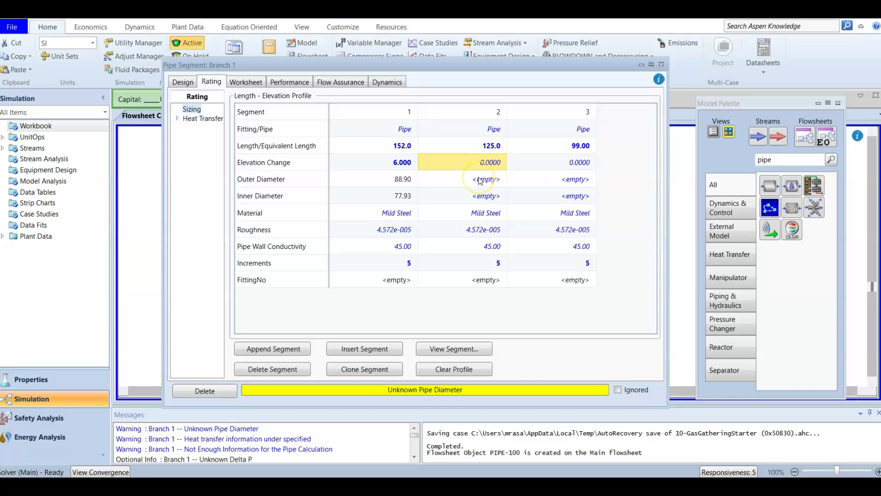
text(-6.4)
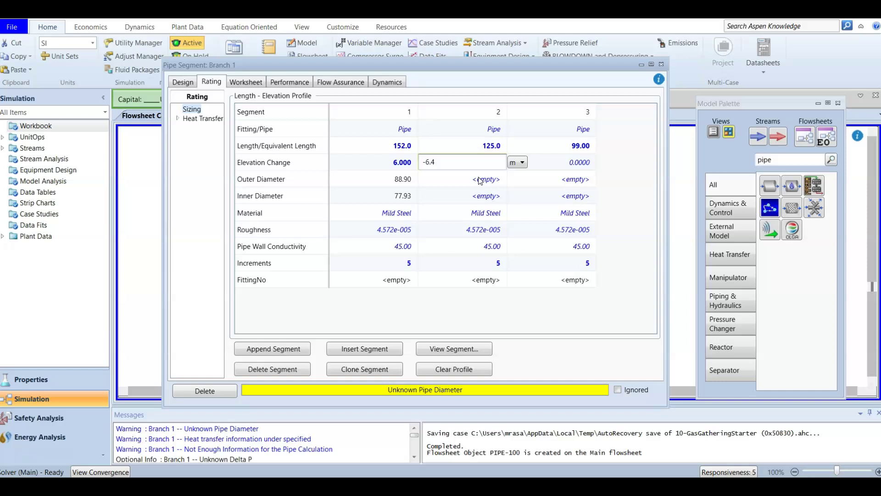
key(Return)
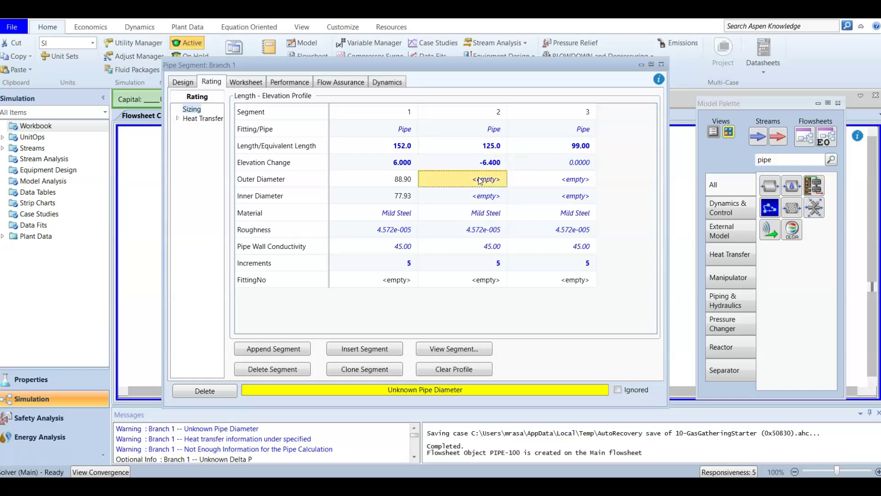
click(578, 166)
text(0)
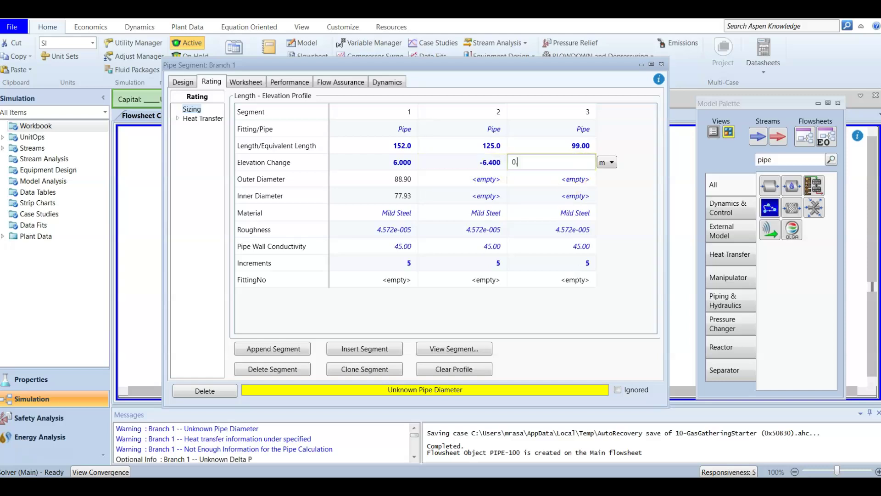
text(.3)
key(Return)
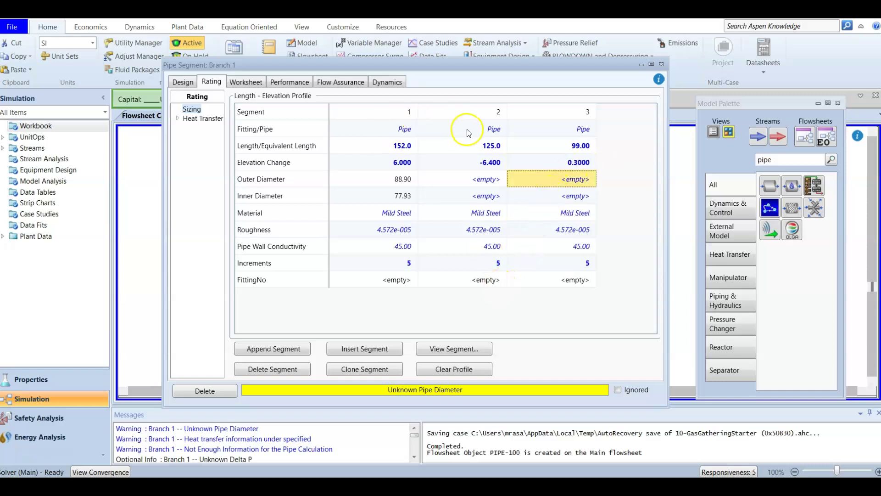
Set segment 2's pipe parameters to Schedule 40 with an 80 mm nominal diameter.
click(491, 112)
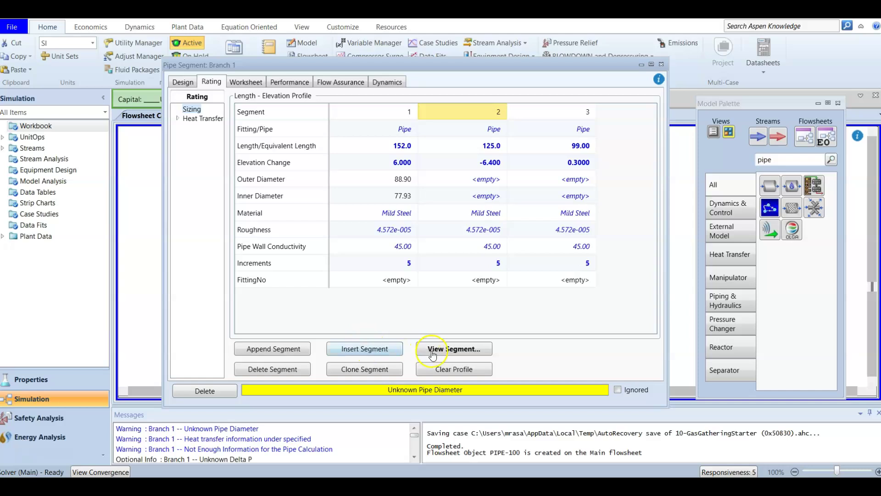
click(455, 352)
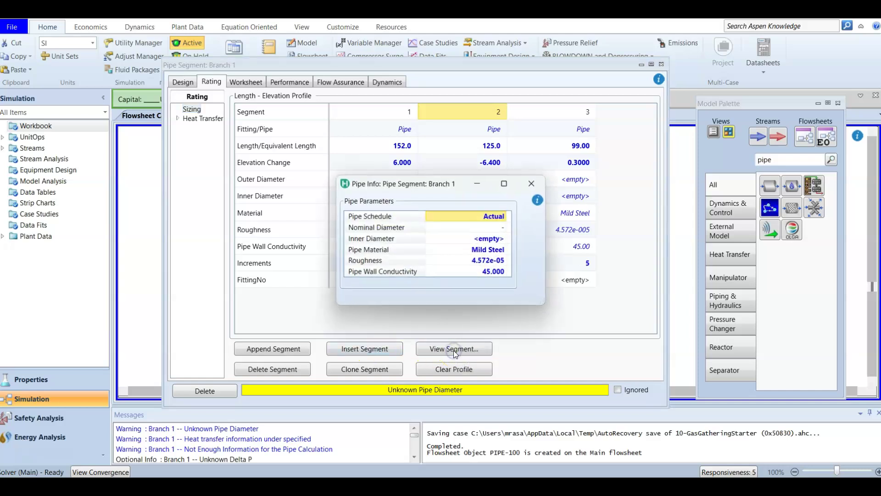
click(504, 217)
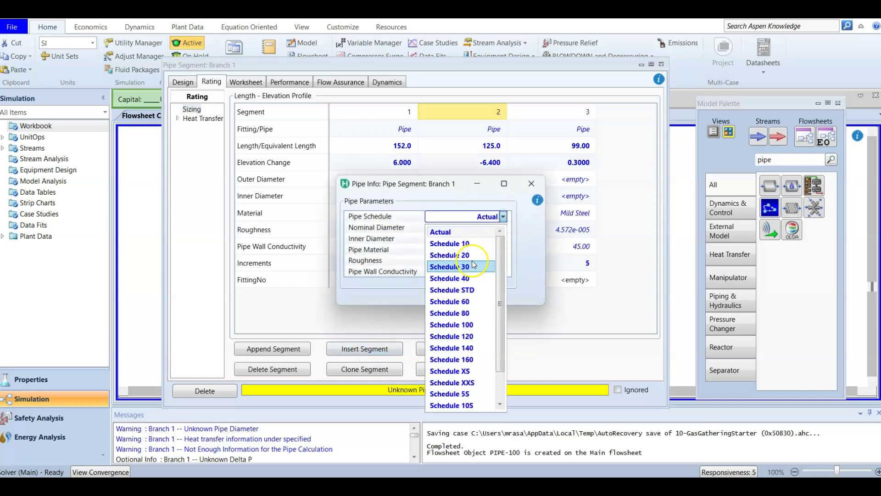
click(469, 275)
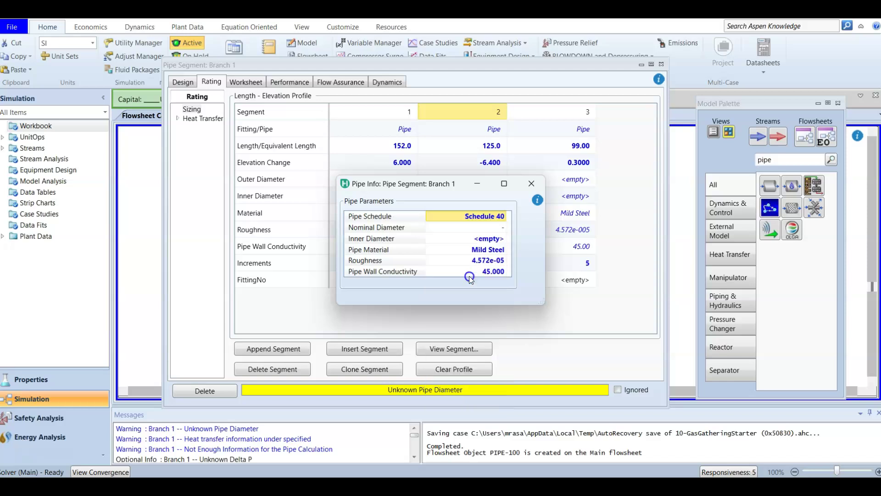
click(487, 228)
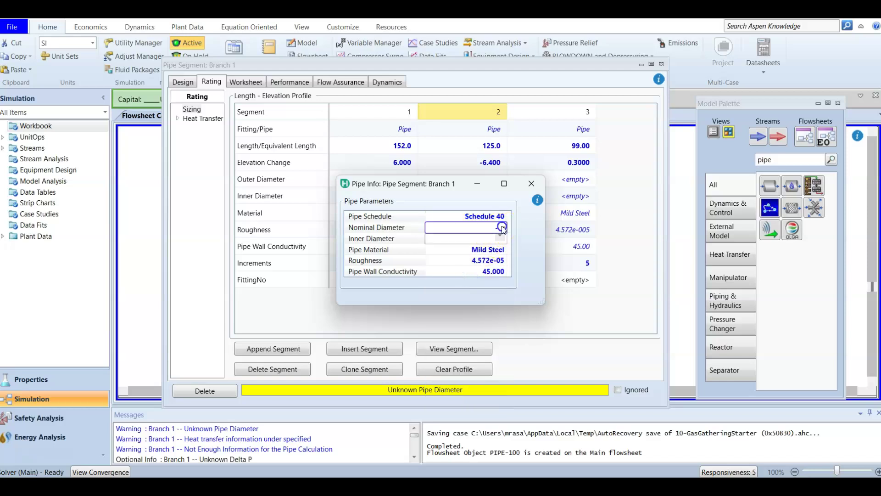
click(503, 227)
scroll(461, 320, up, 3)
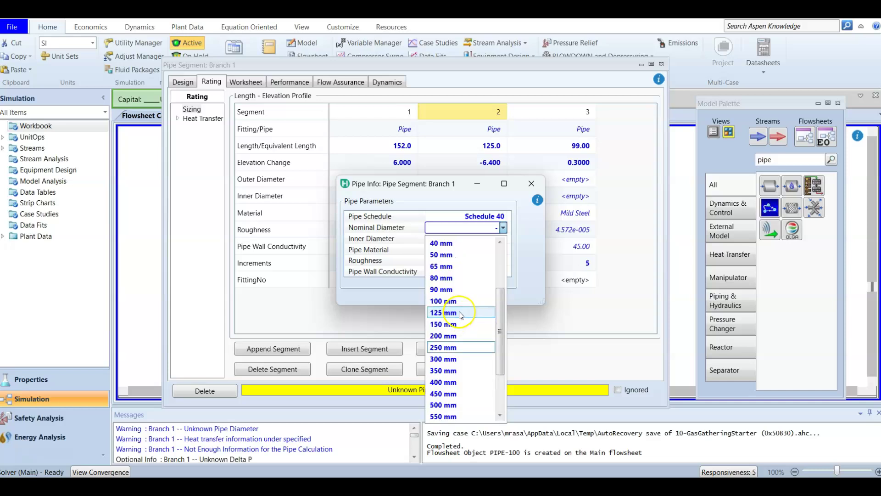
click(453, 278)
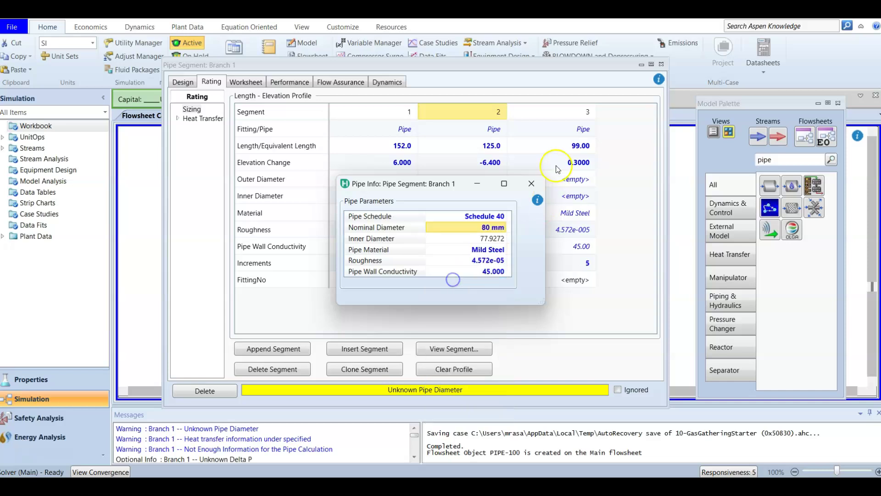
click(532, 184)
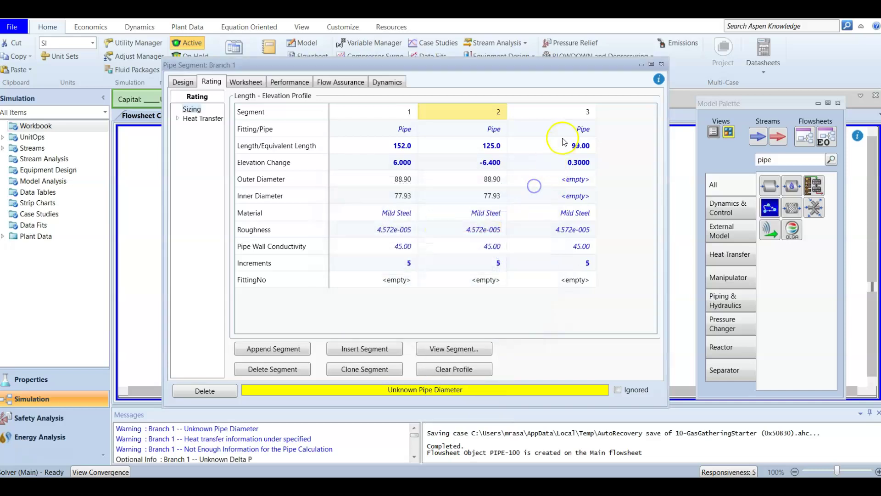
Set segment 3's pipe parameters to Schedule 40 with an 80 mm nominal diameter and close its pipe parameters.
click(576, 180)
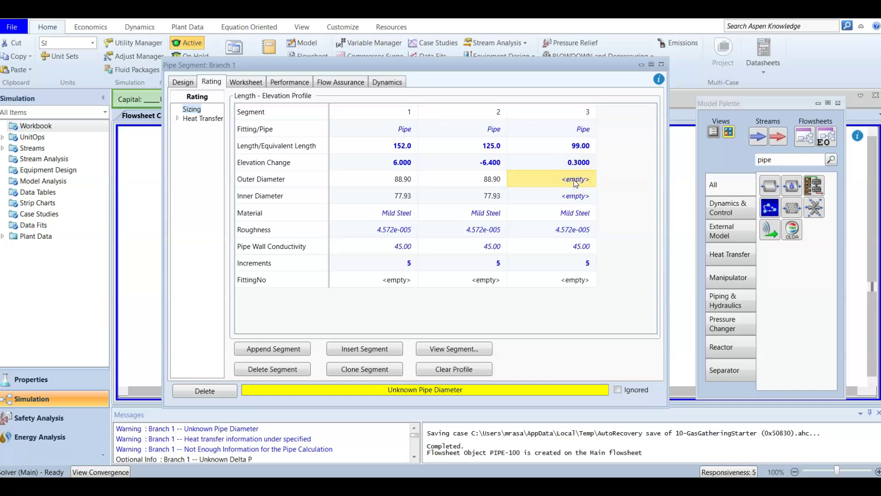
click(579, 180)
click(581, 112)
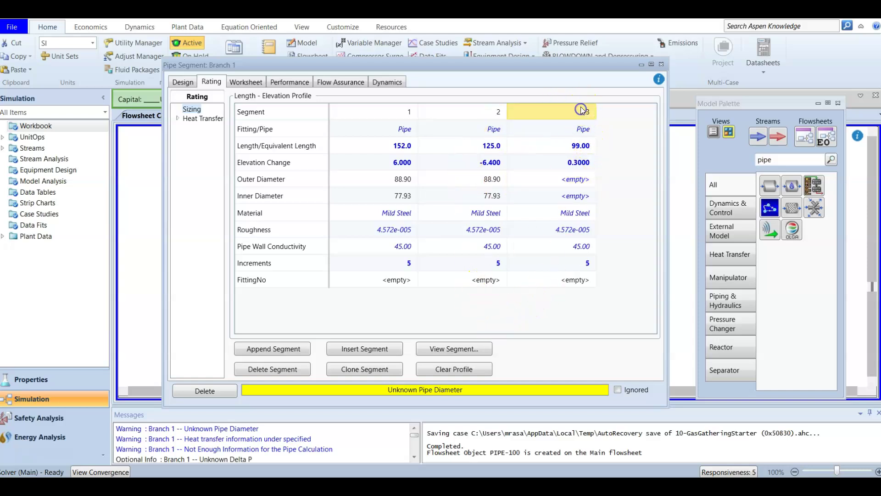
click(436, 349)
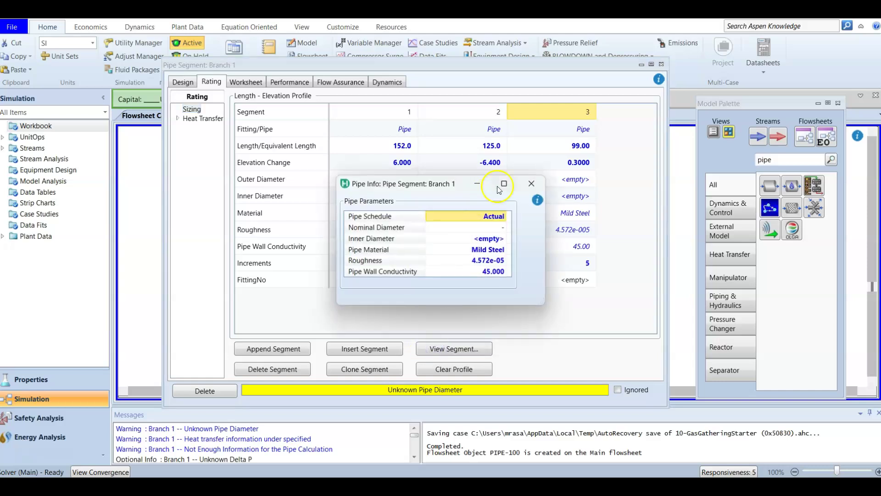
click(503, 216)
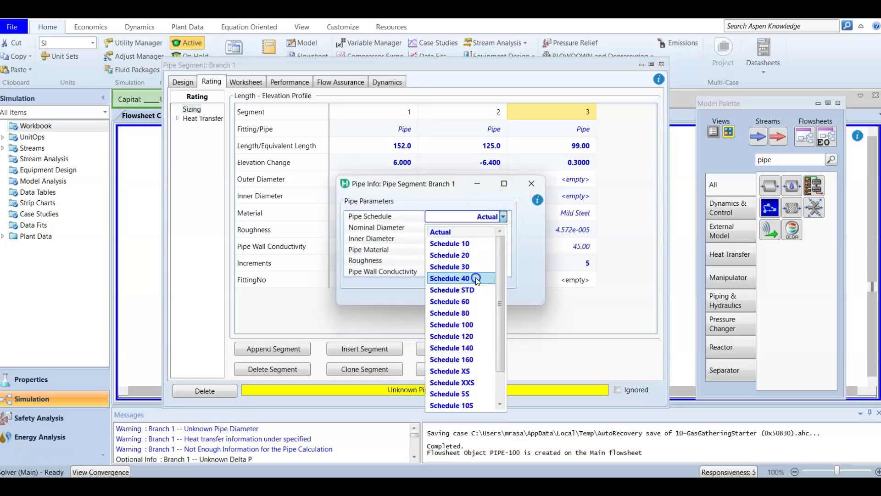
click(474, 277)
click(502, 229)
click(503, 228)
scroll(459, 330, up, 4)
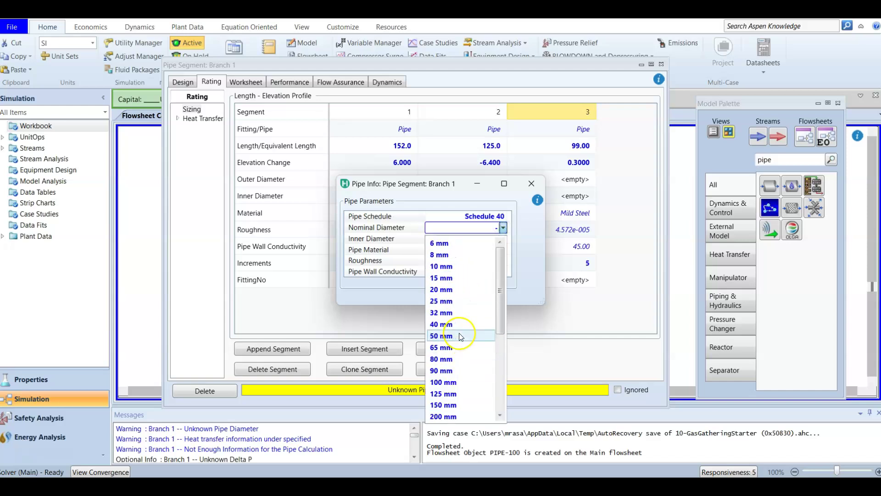
click(455, 358)
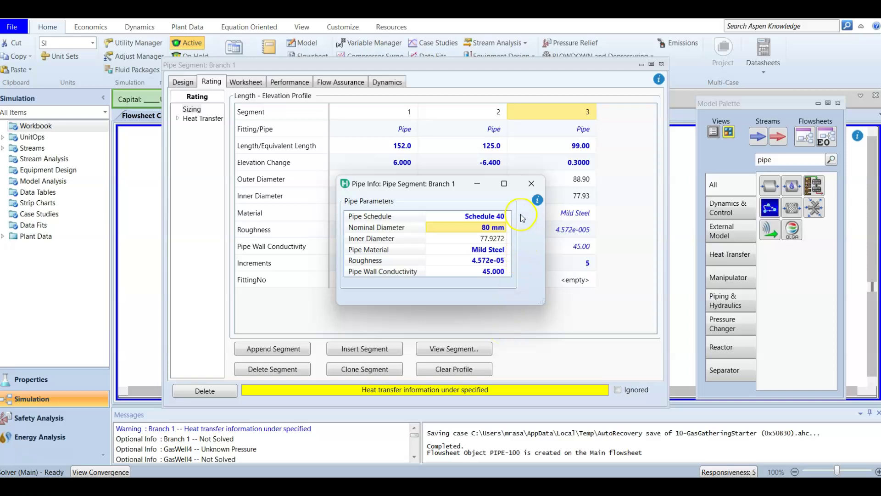
click(531, 184)
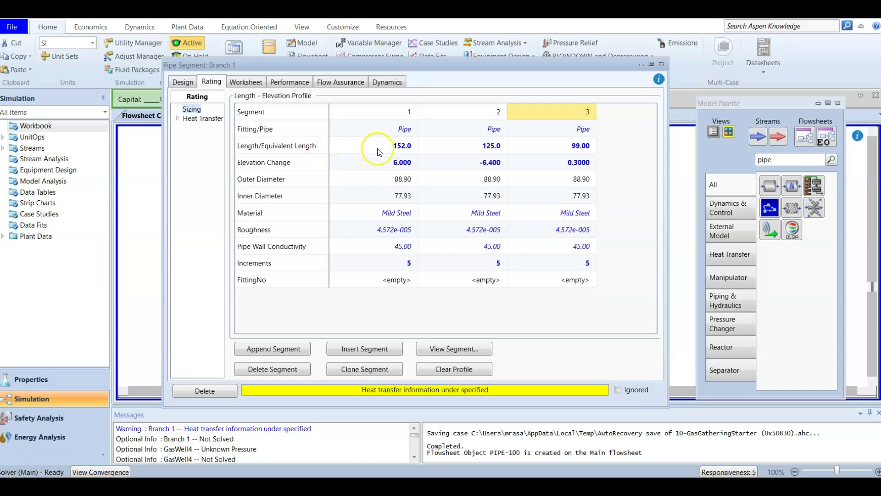
mouse_move(480, 155)
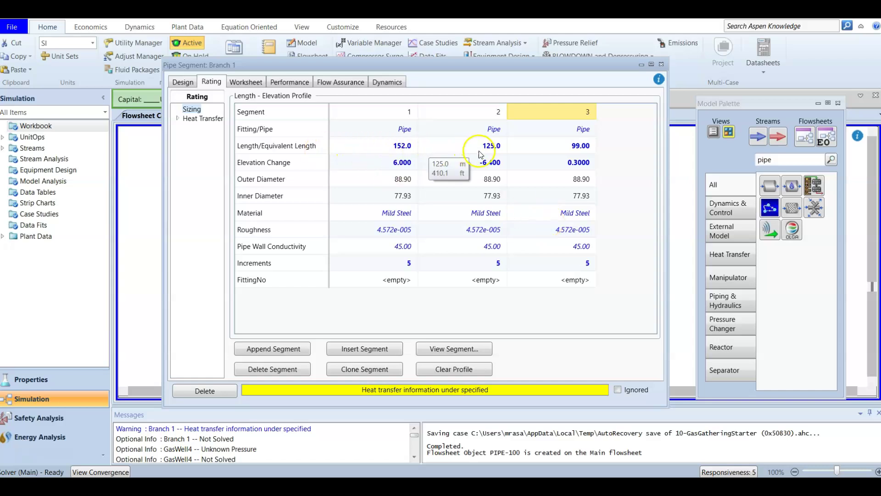
mouse_move(564, 150)
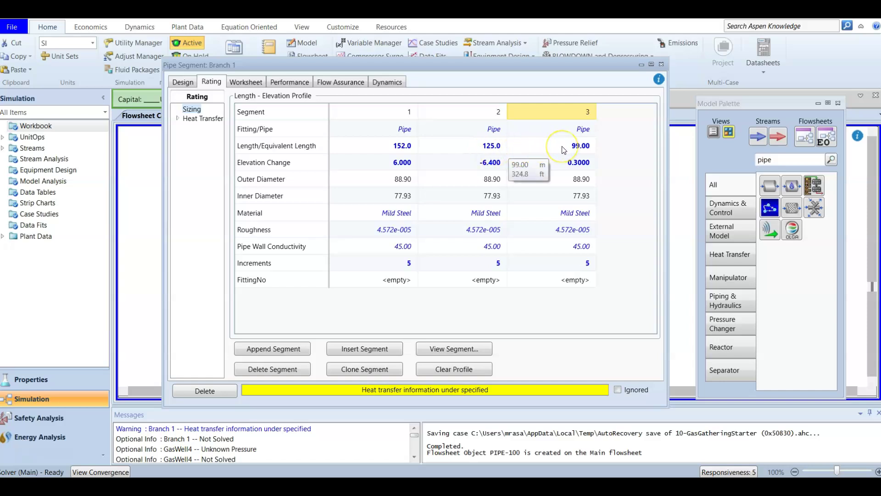